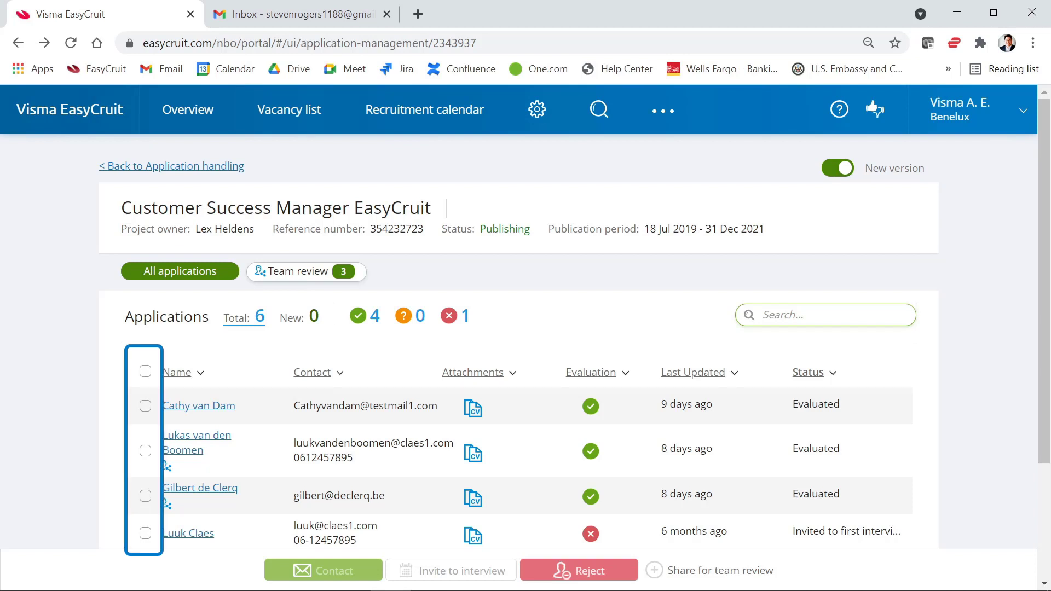
# Step: Select the first applicant, open her application, and launch 'Share for team review' to open the Team Review dialog
pyautogui.click(145, 405)
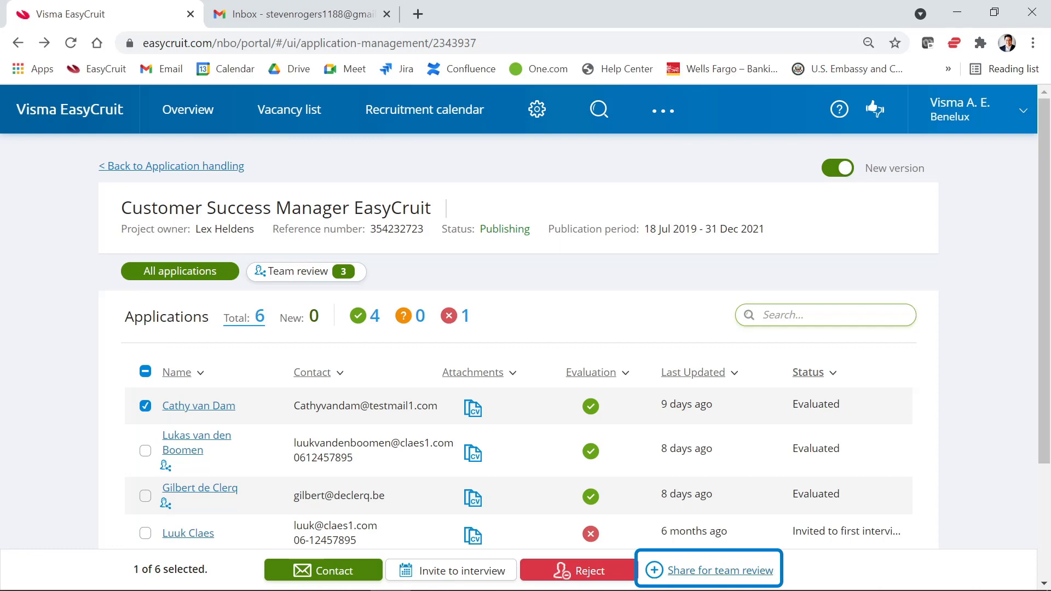
pyautogui.click(199, 406)
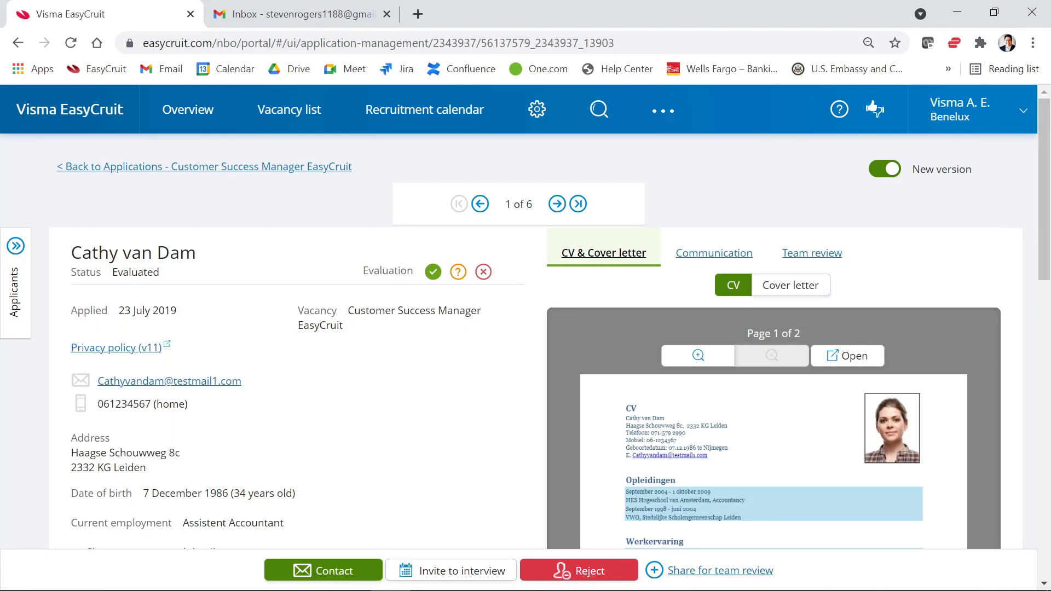
pyautogui.click(721, 570)
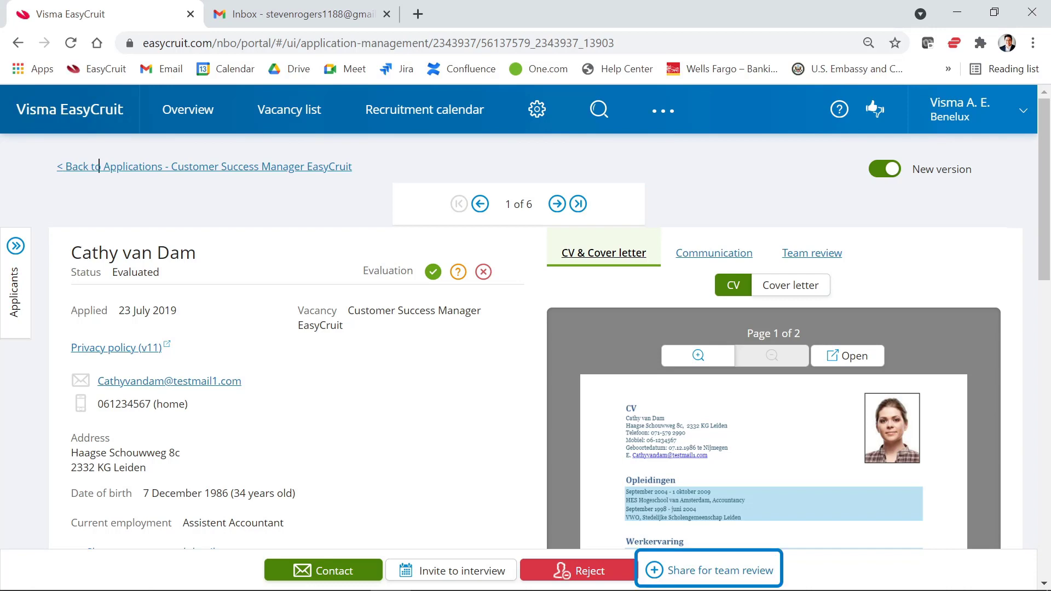
pyautogui.press('Return')
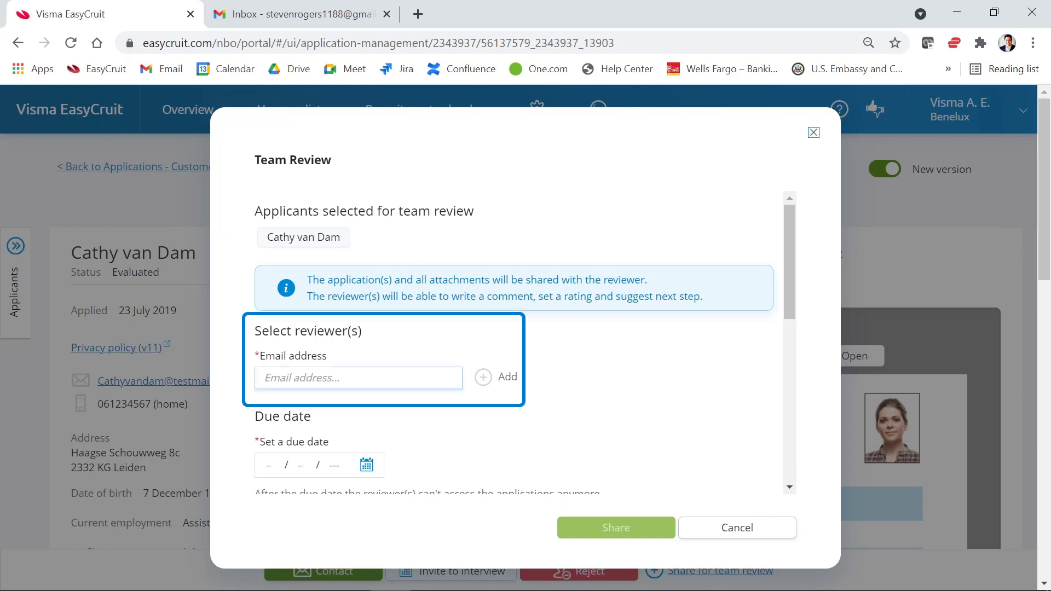
# Step: Paste the reviewer's e-mail address into the Email address field and add it as a reviewer
pyautogui.click(359, 378)
pyautogui.hotkey('ctrl', 'v')
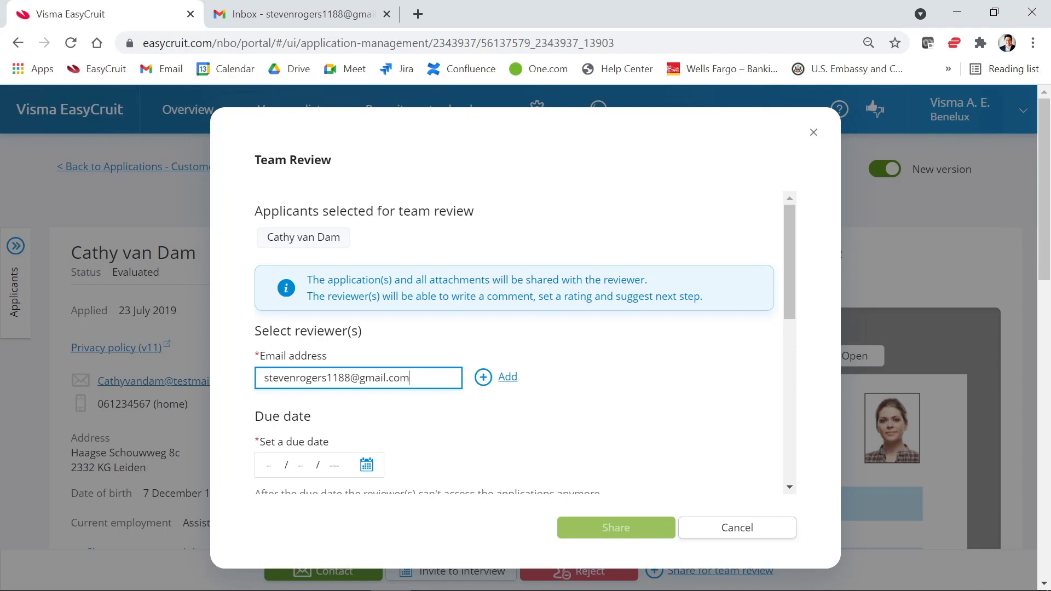
pyautogui.press('Return')
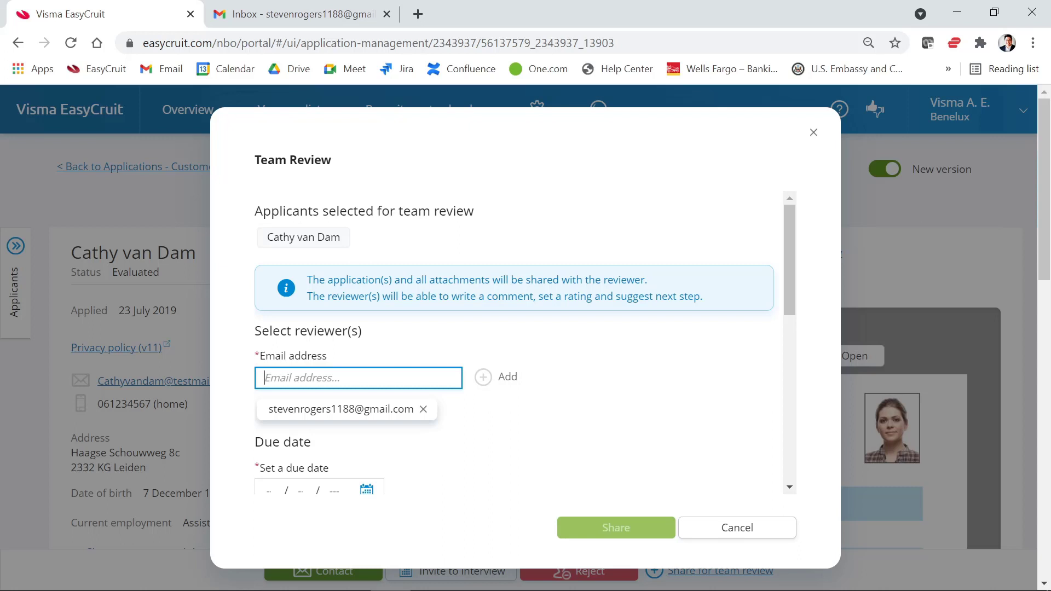
pyautogui.scroll(-3, 525, 347)
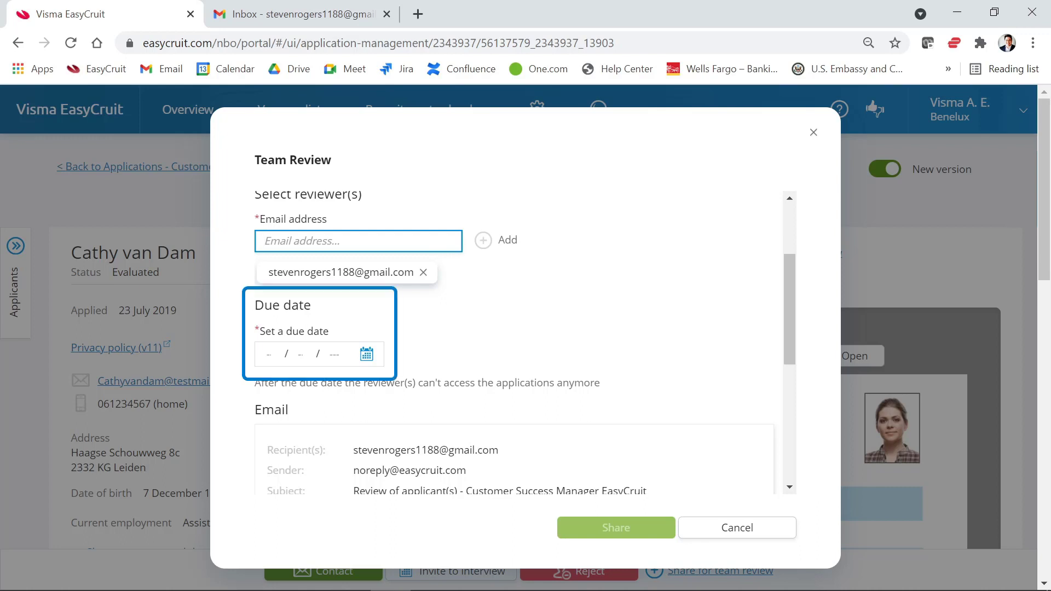
# Step: Pick 28 July 2021 in the Due date calendar
pyautogui.click(366, 354)
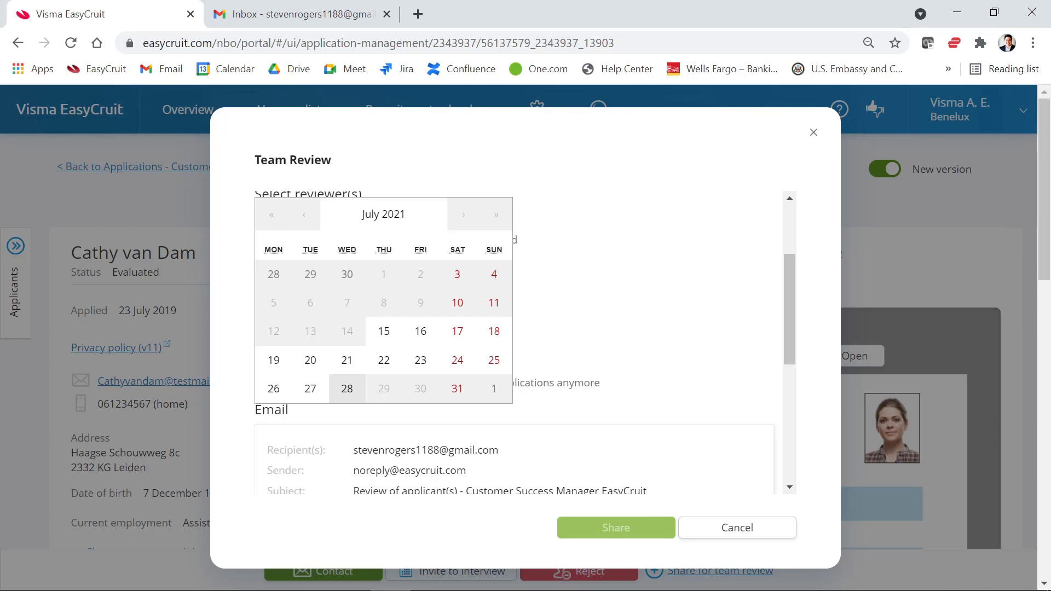
pyautogui.click(347, 389)
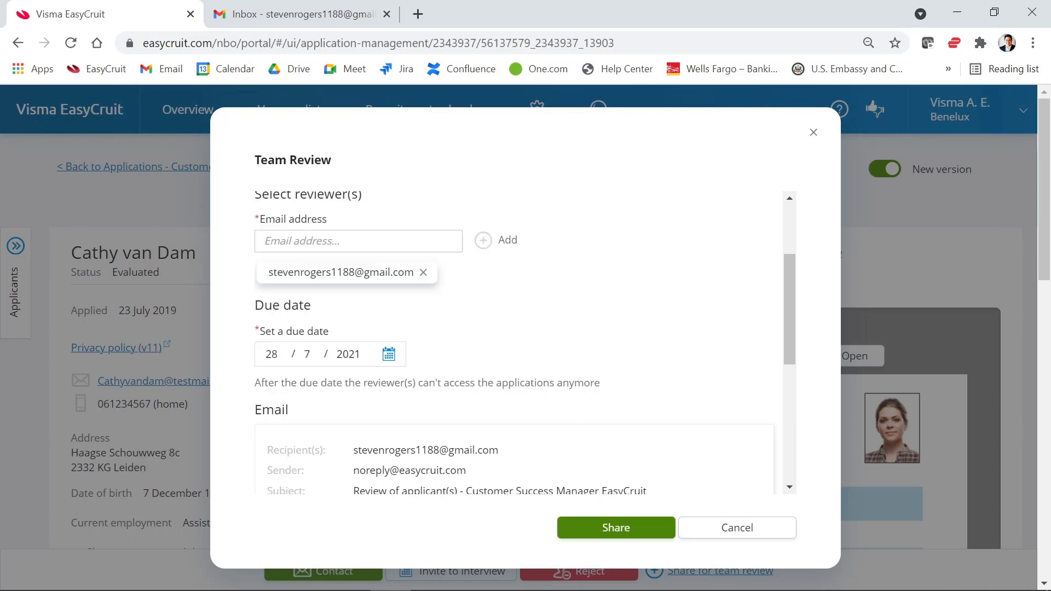
pyautogui.scroll(-5, 515, 342)
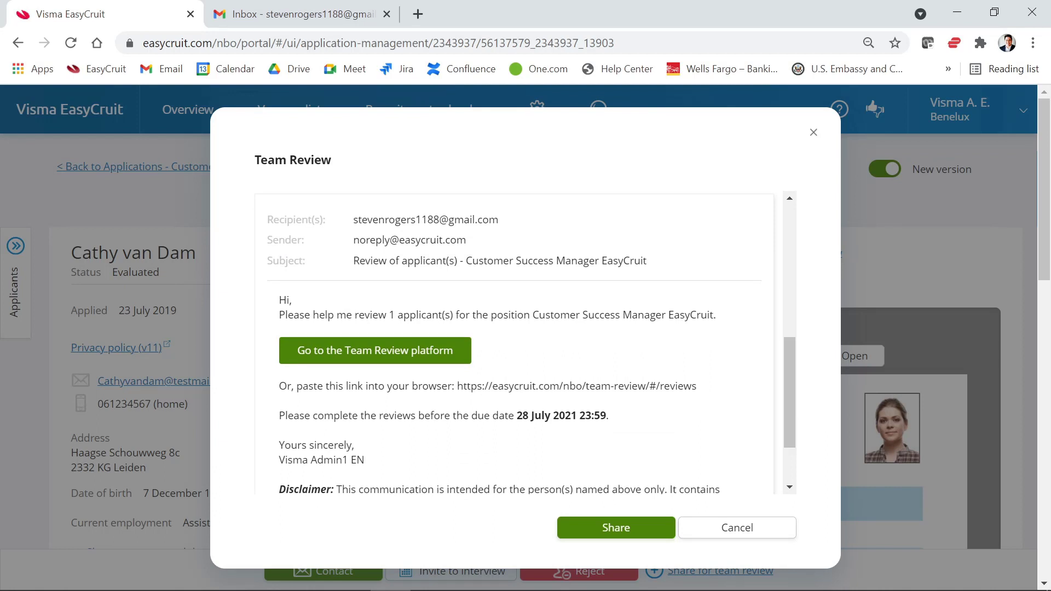
# Step: Share the application with the reviewer, then switch to the Gmail tab
pyautogui.scroll(-2, 525, 345)
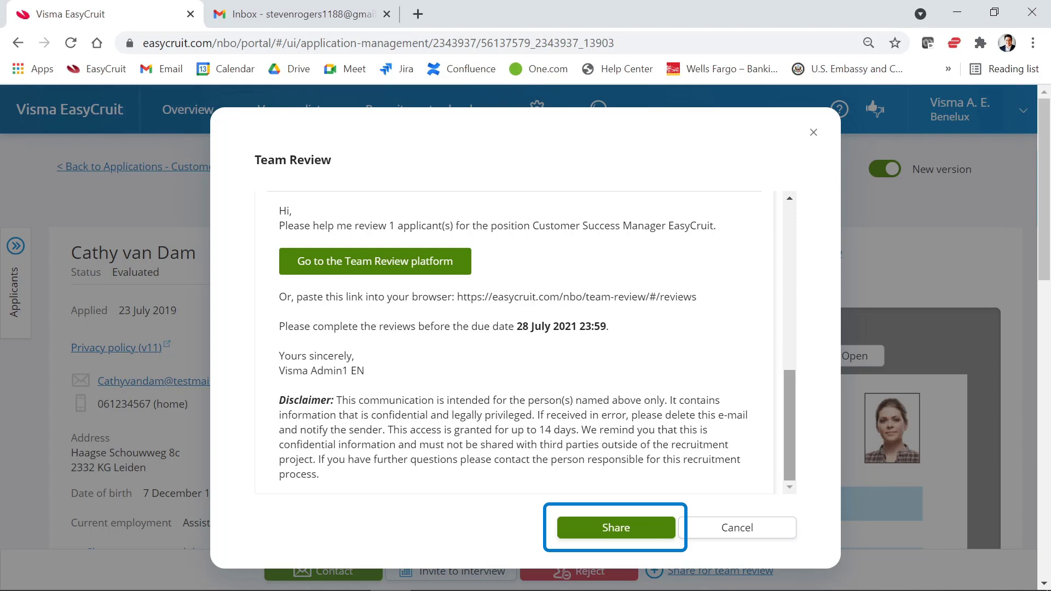
pyautogui.press('Return')
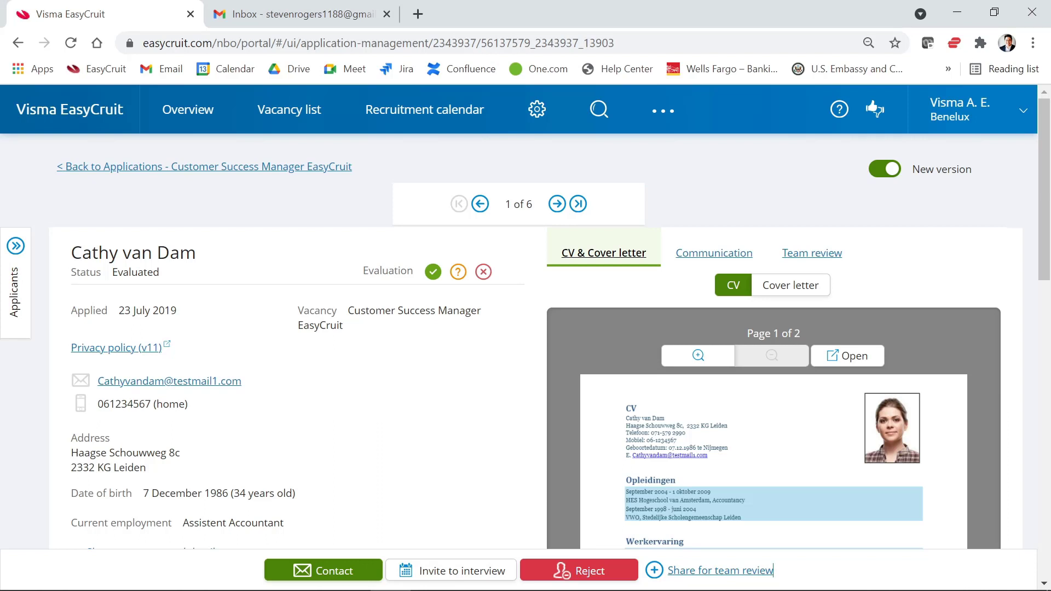
pyautogui.hotkey('ctrl', 'Tab')
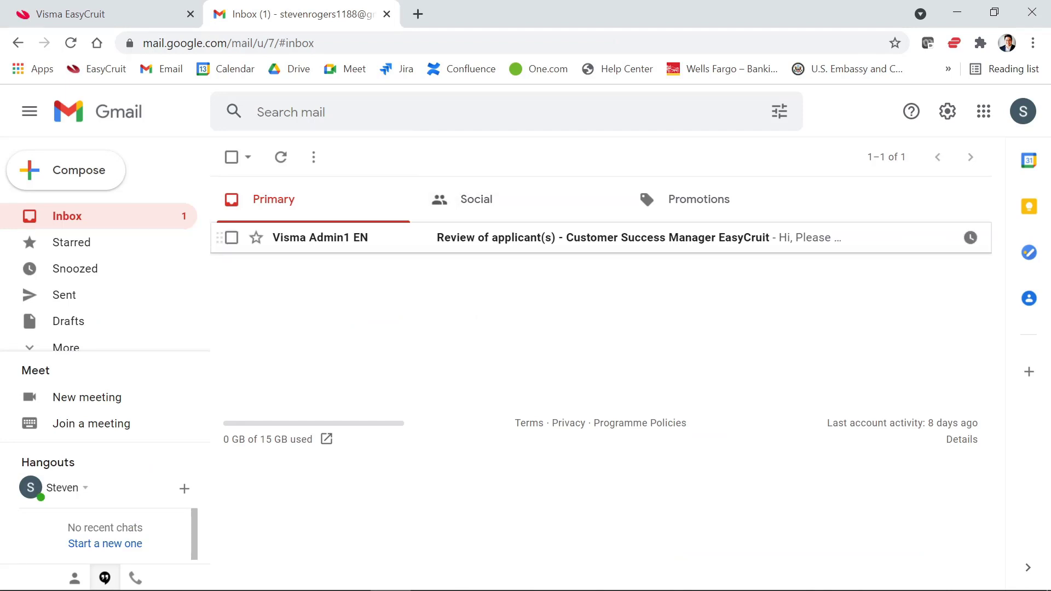
# Step: Open the 'Review of applicant(s)' e-mail and follow its 'Go to the Team Review platform' link
pyautogui.click(548, 237)
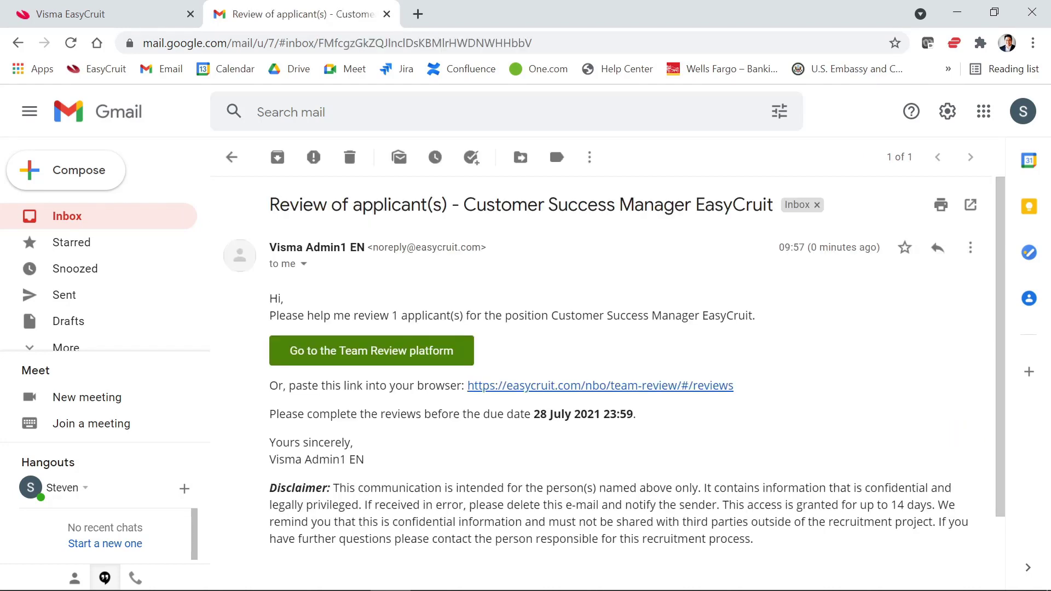
pyautogui.press('Tab')
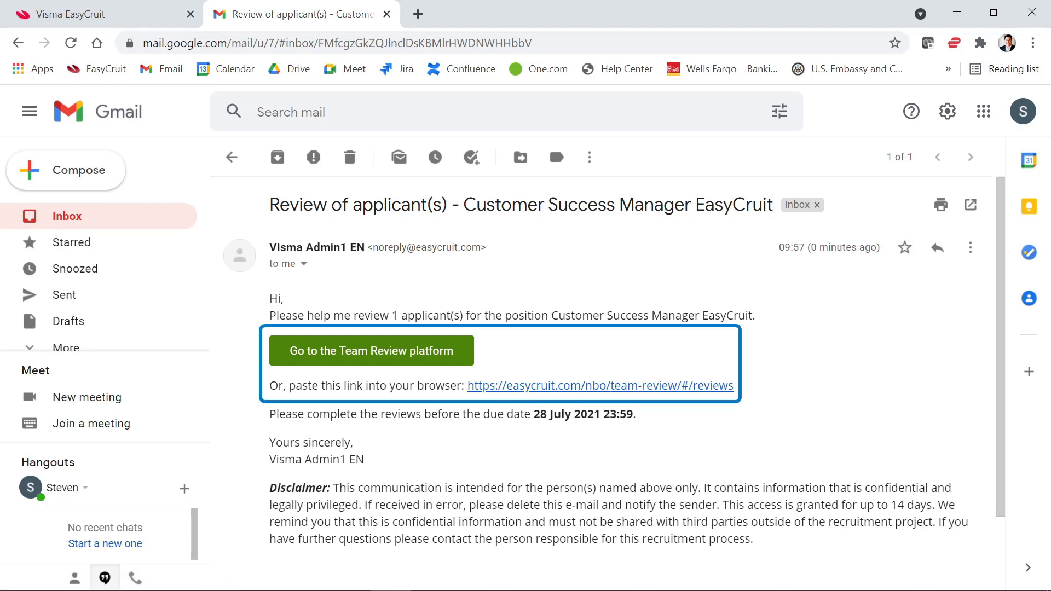
pyautogui.press('Return')
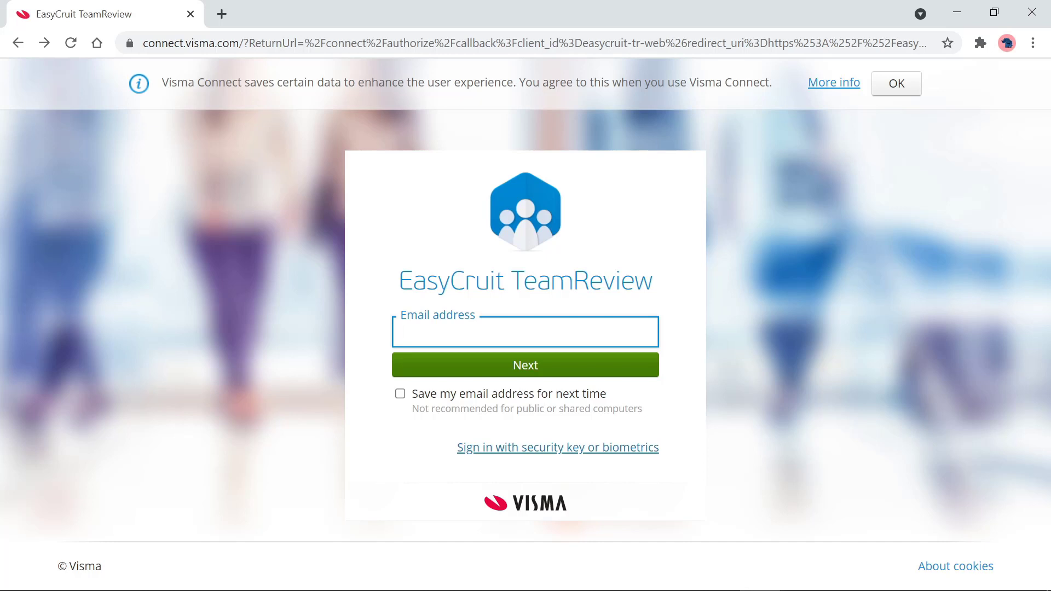
# Step: Sign in to Visma Connect with the reviewer's e-mail address and account password
pyautogui.hotkey('ctrl', 'v')
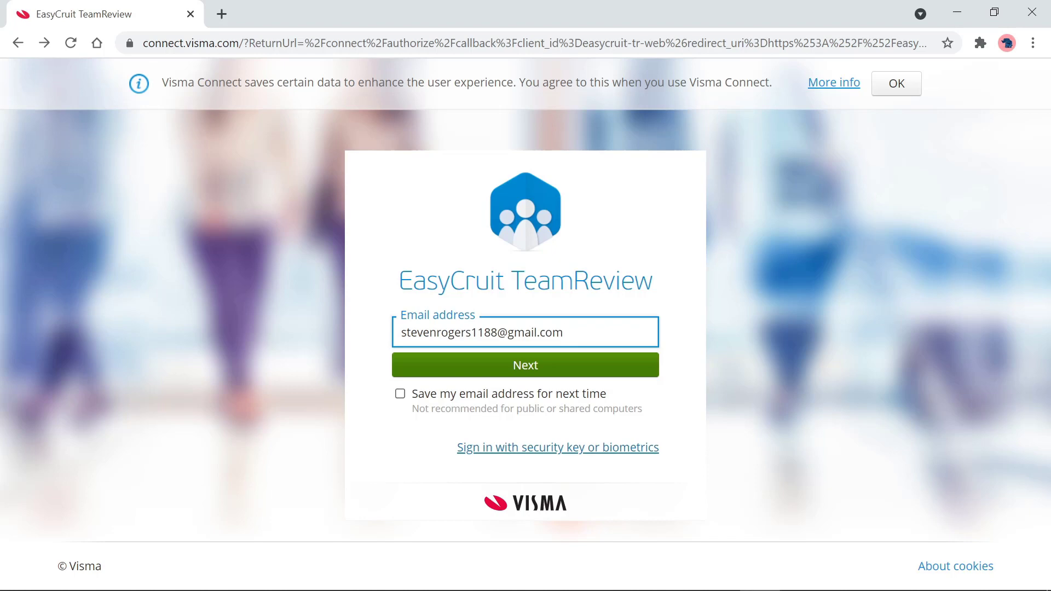
pyautogui.press('Return')
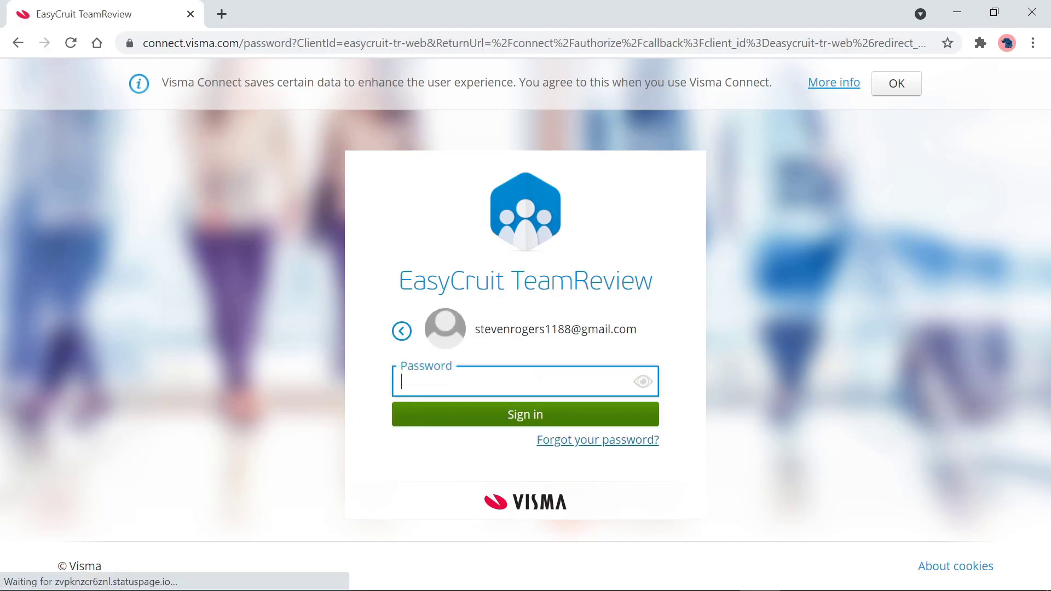
pyautogui.write('*****')
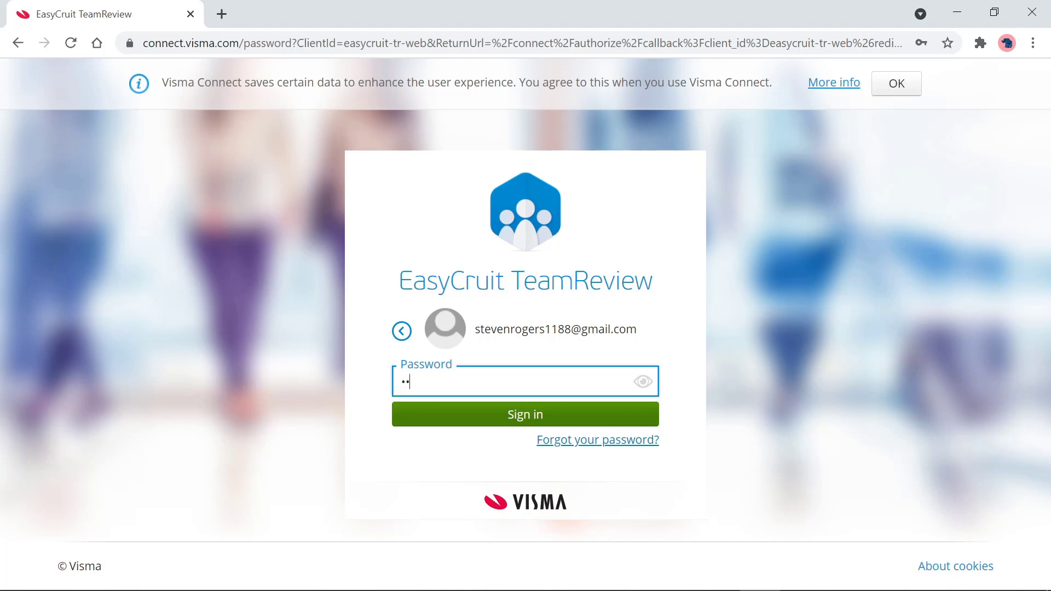
pyautogui.write('****')
pyautogui.press('Return')
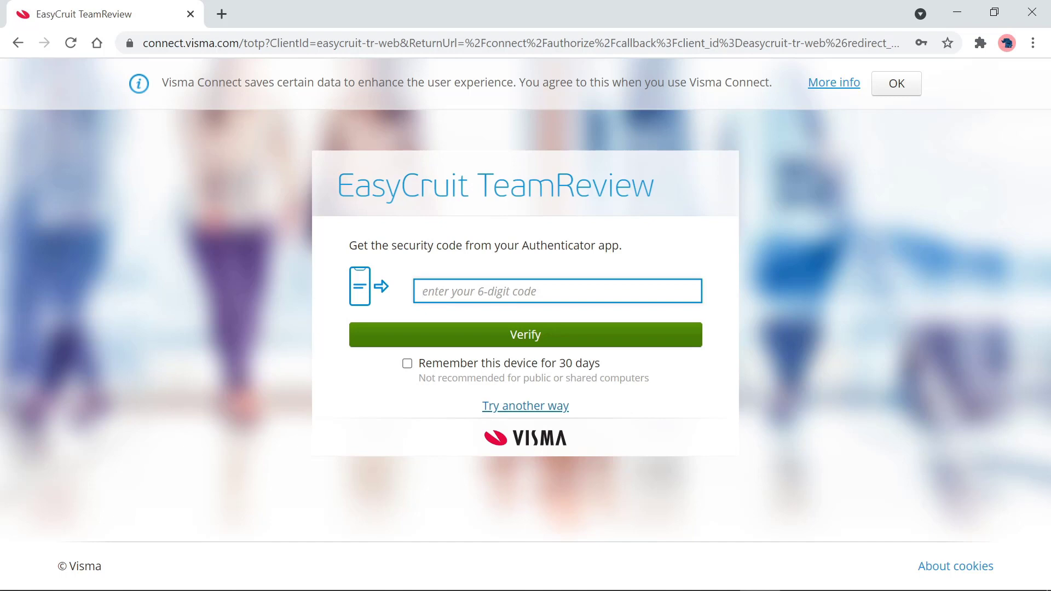
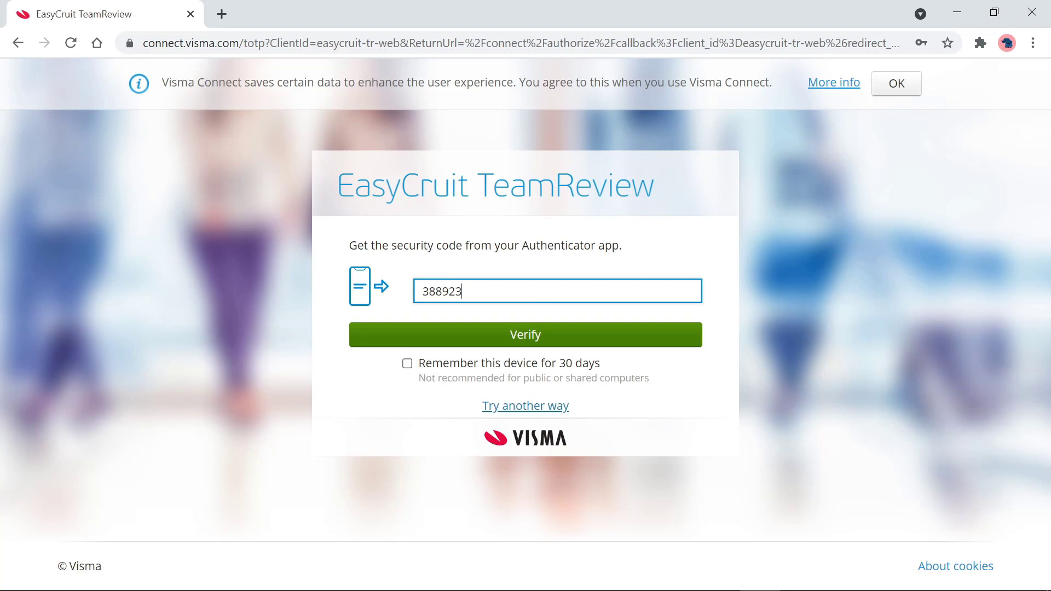
# Step: Enter the authenticator verification code, remember this device for 30 days, and verify
pyautogui.click(408, 363)
pyautogui.click(526, 334)
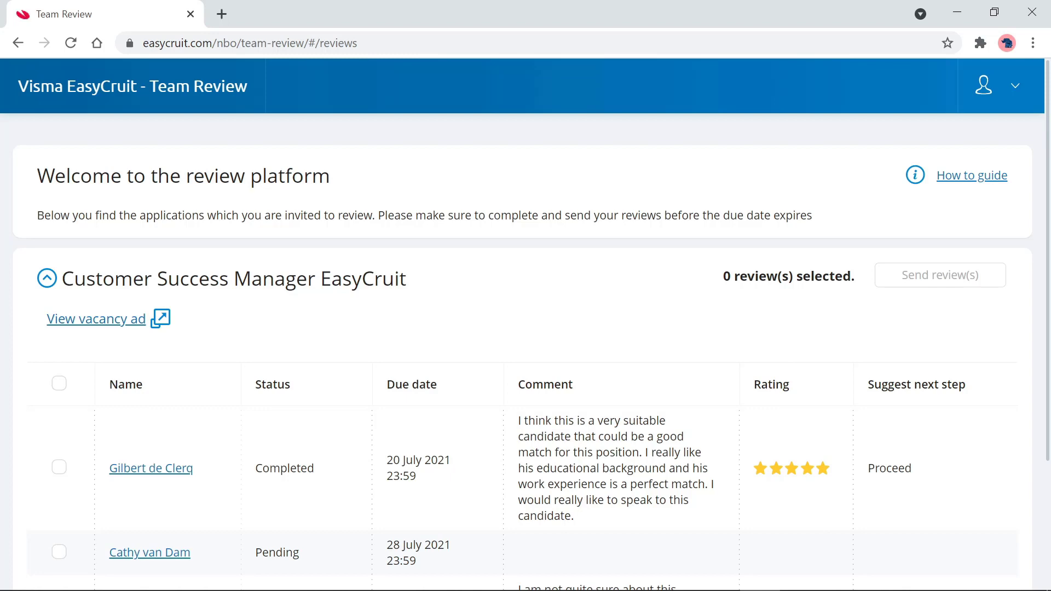
pyautogui.press('Tab')
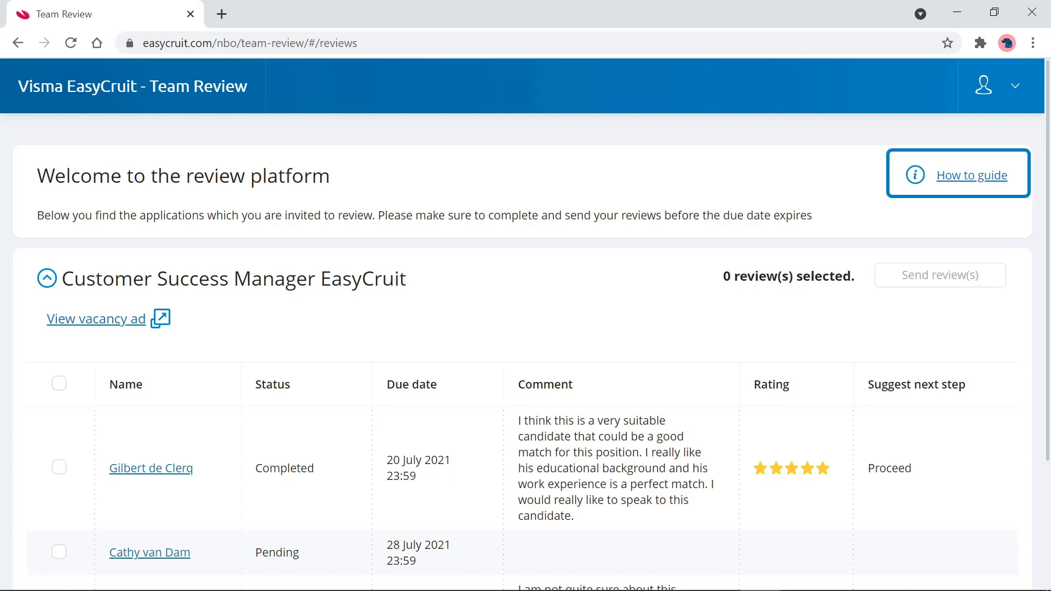
pyautogui.press('Return')
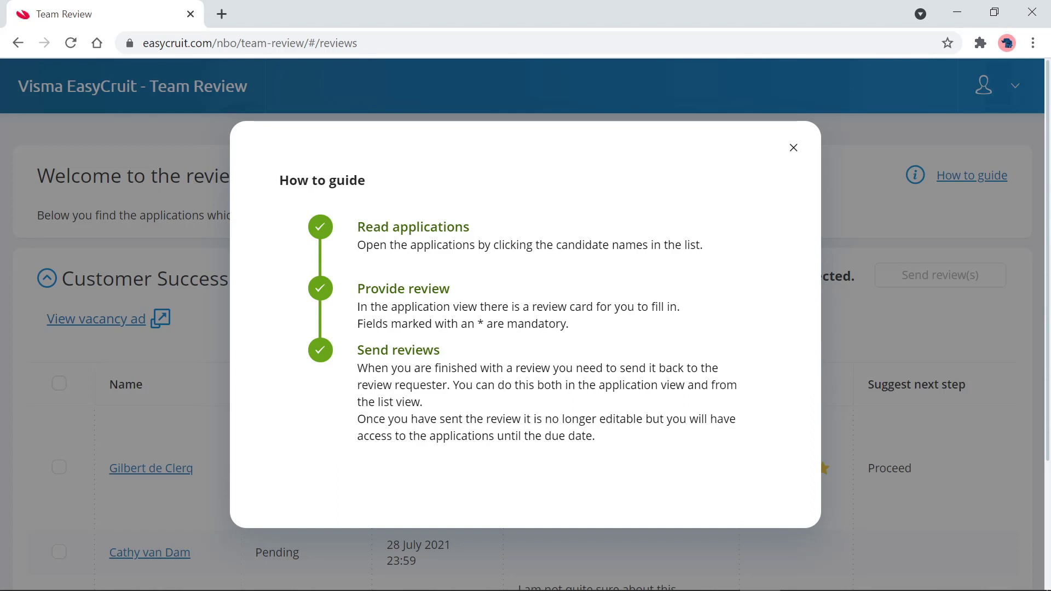
pyautogui.press('Escape')
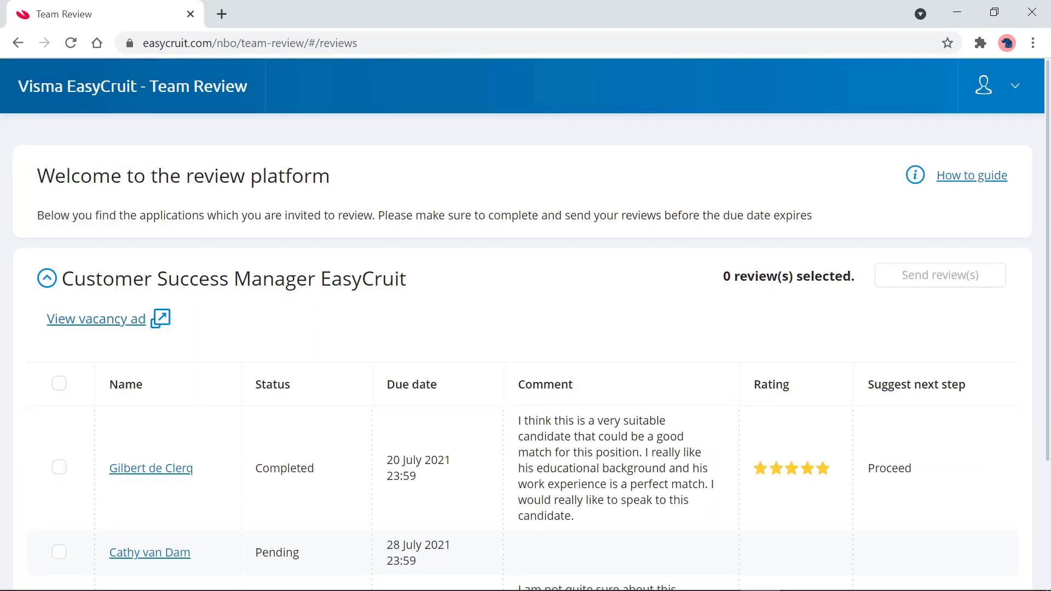
pyautogui.press('Tab')
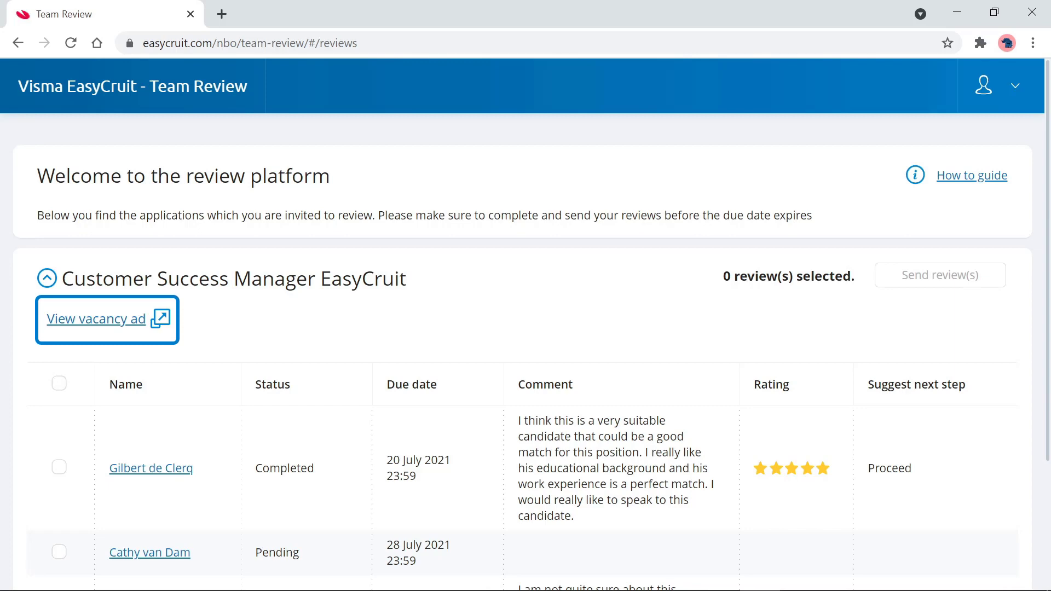
# Step: Open the Customer Success Manager EasyCruit vacancy ad in a new tab, read it, then close it
pyautogui.press('Tab')
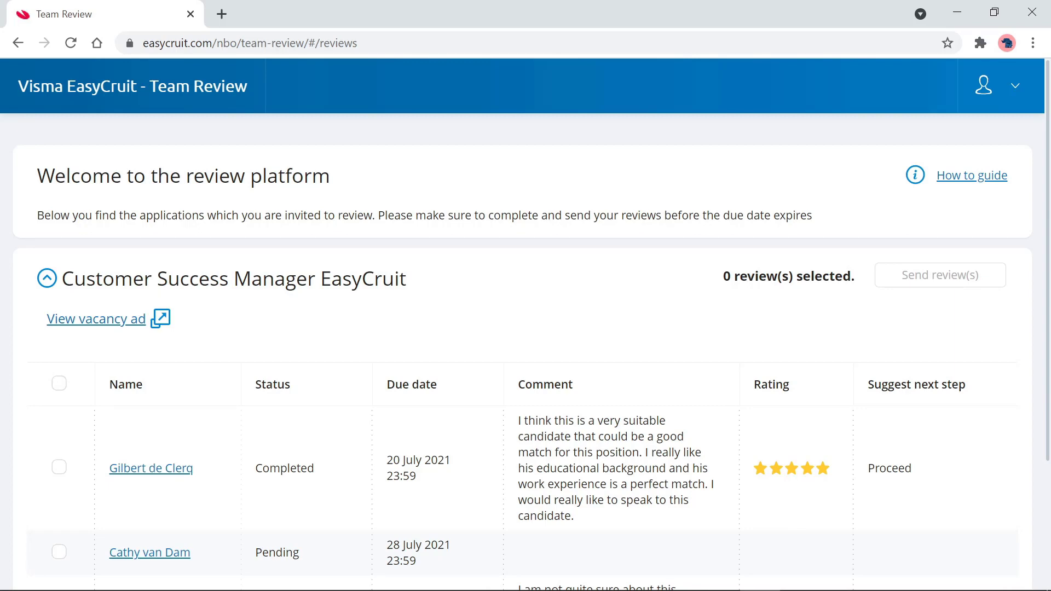
pyautogui.press('Return')
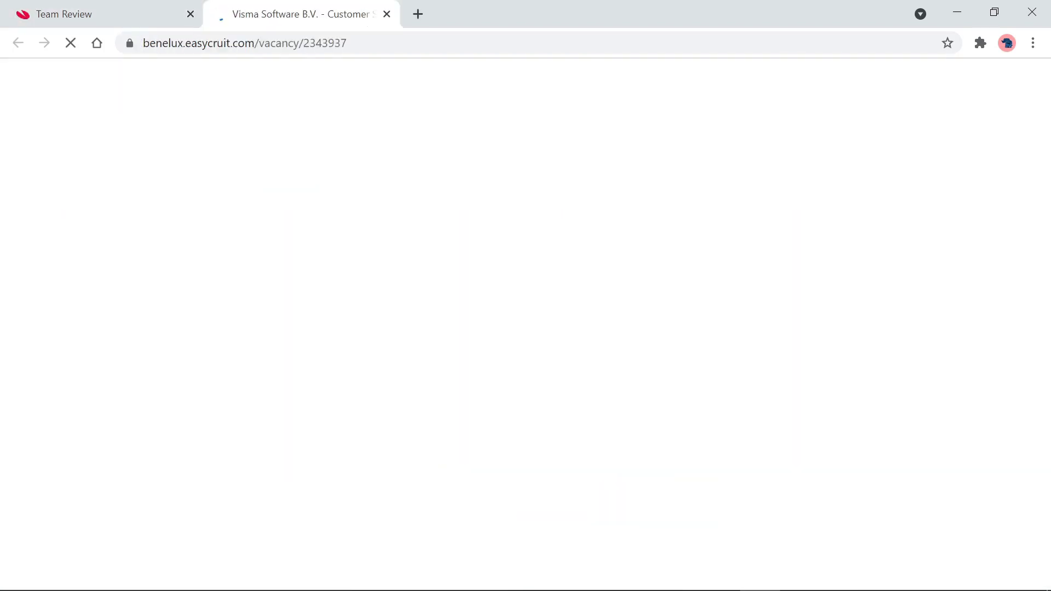
pyautogui.scroll(-9, 526, 323)
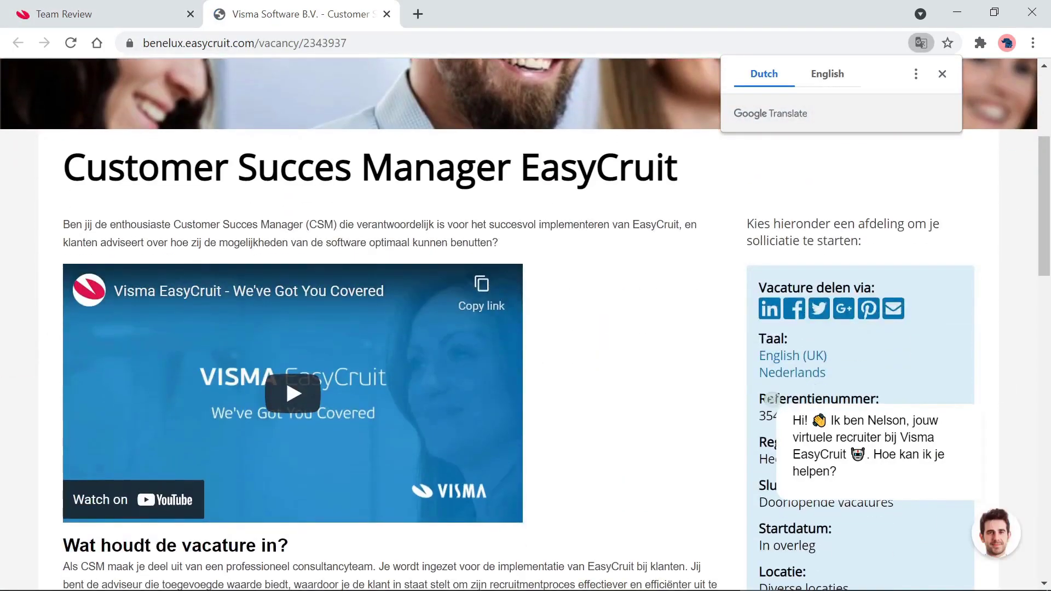
pyautogui.scroll(-5, 526, 323)
pyautogui.scroll(6, 526, 323)
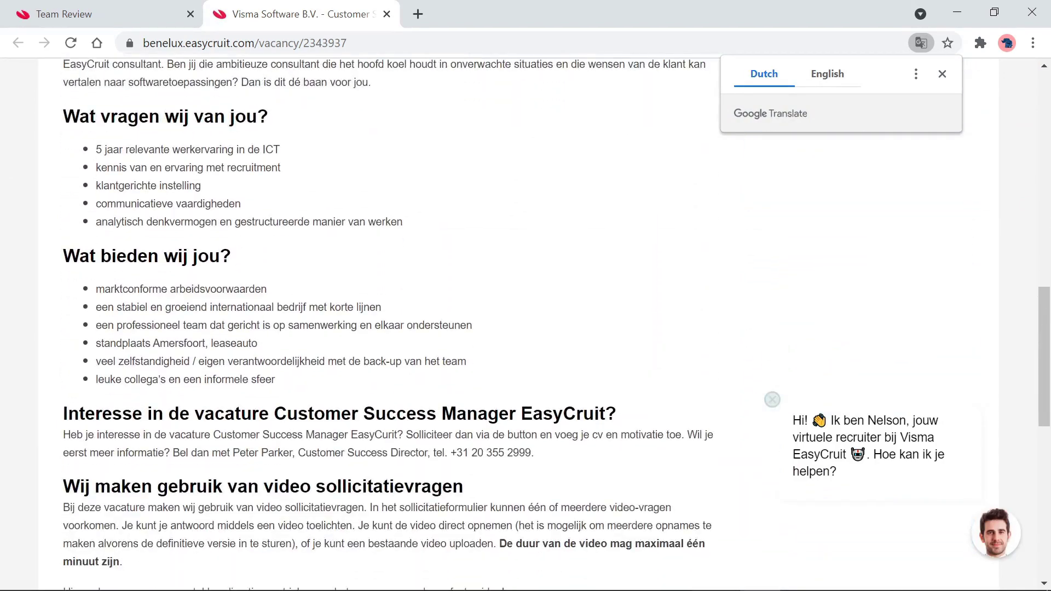
pyautogui.scroll(7, 526, 323)
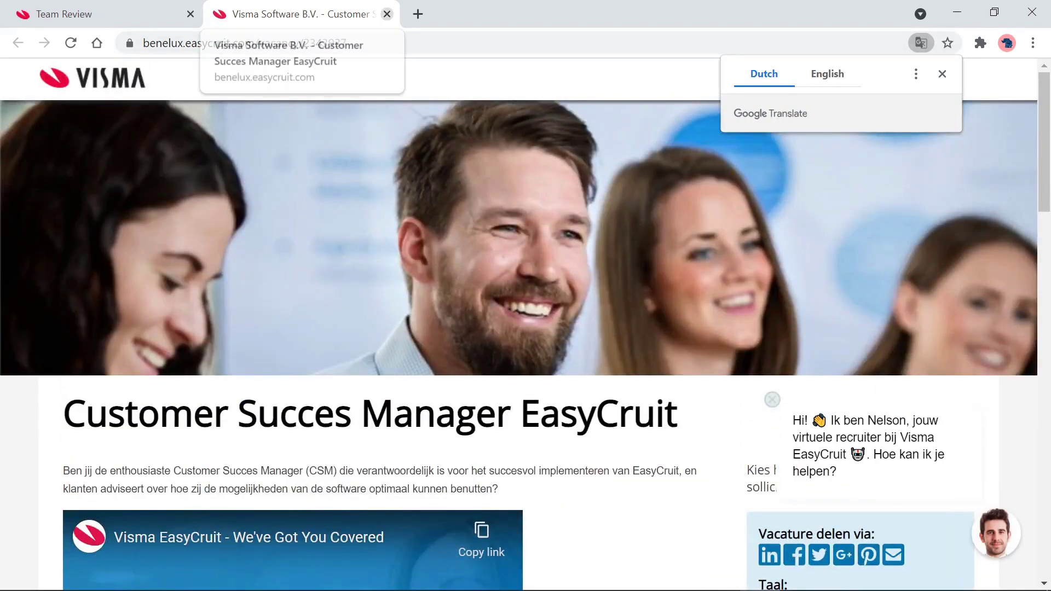
pyautogui.click(387, 14)
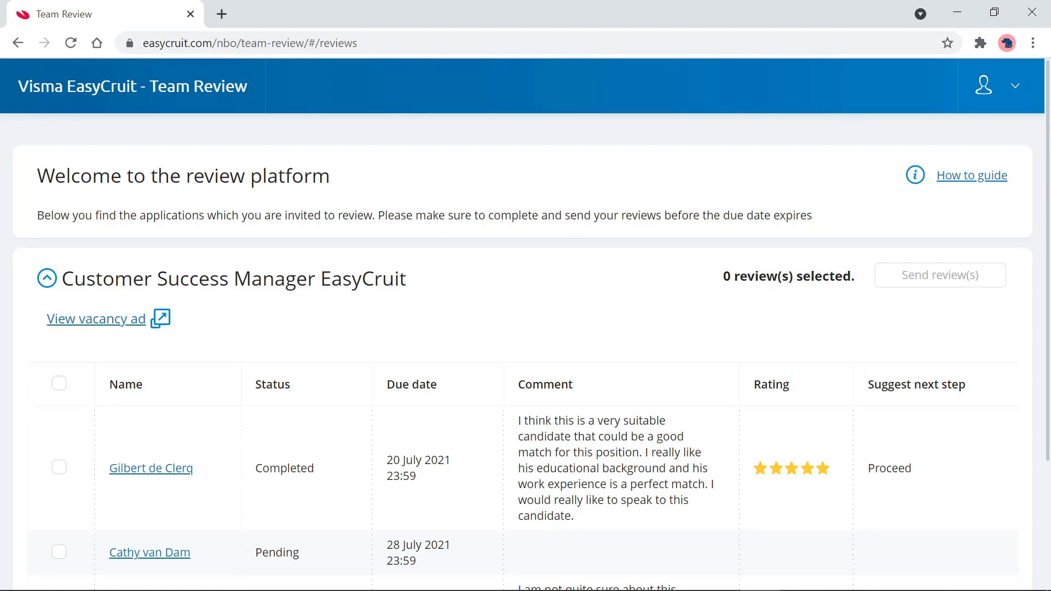
# Step: Open the pending candidate's review page from the applications list
pyautogui.scroll(-1, 622, 301)
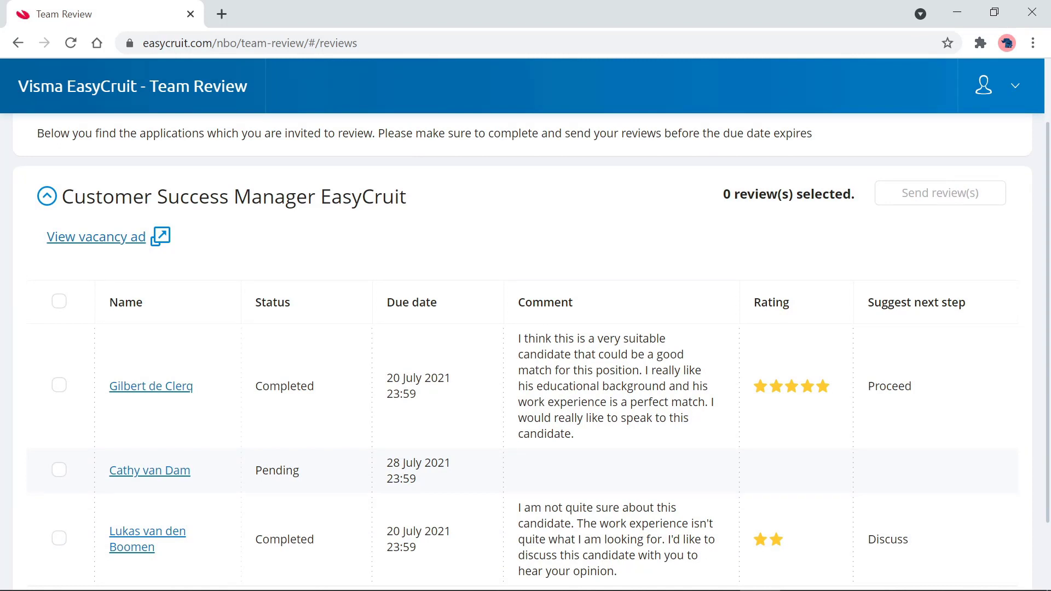
pyautogui.scroll(-1, 438, 219)
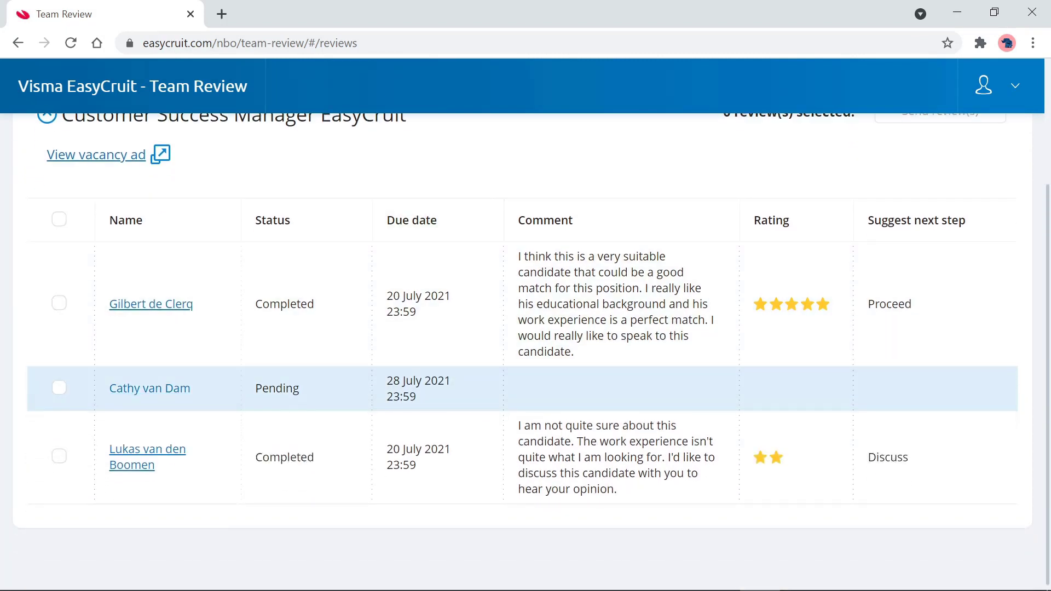
pyautogui.click(150, 388)
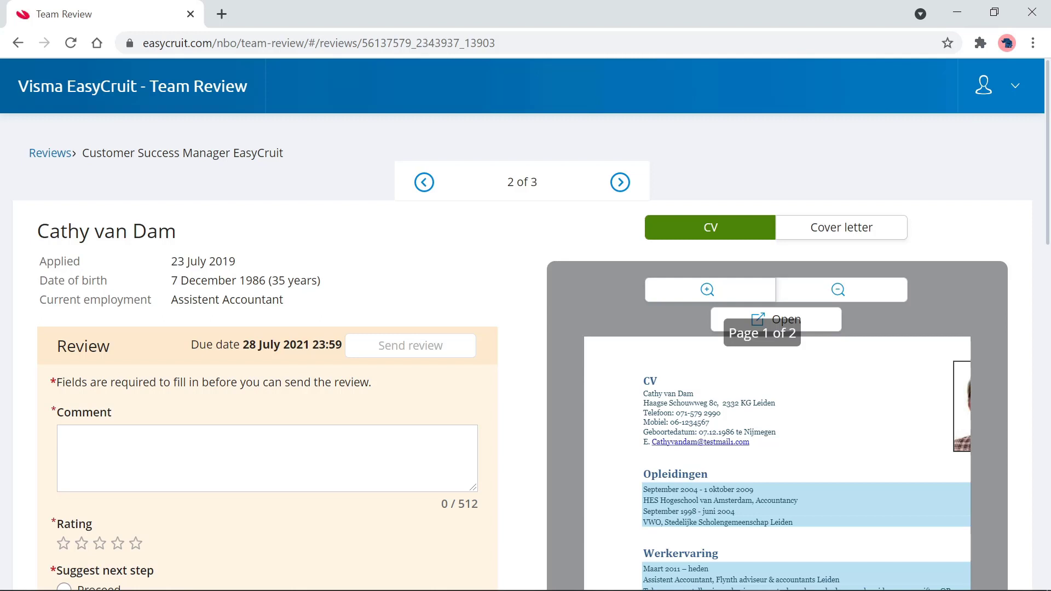
# Step: View her CV full-screen, switch to the cover letter, then page to CV page 2
pyautogui.scroll(-1, 523, 351)
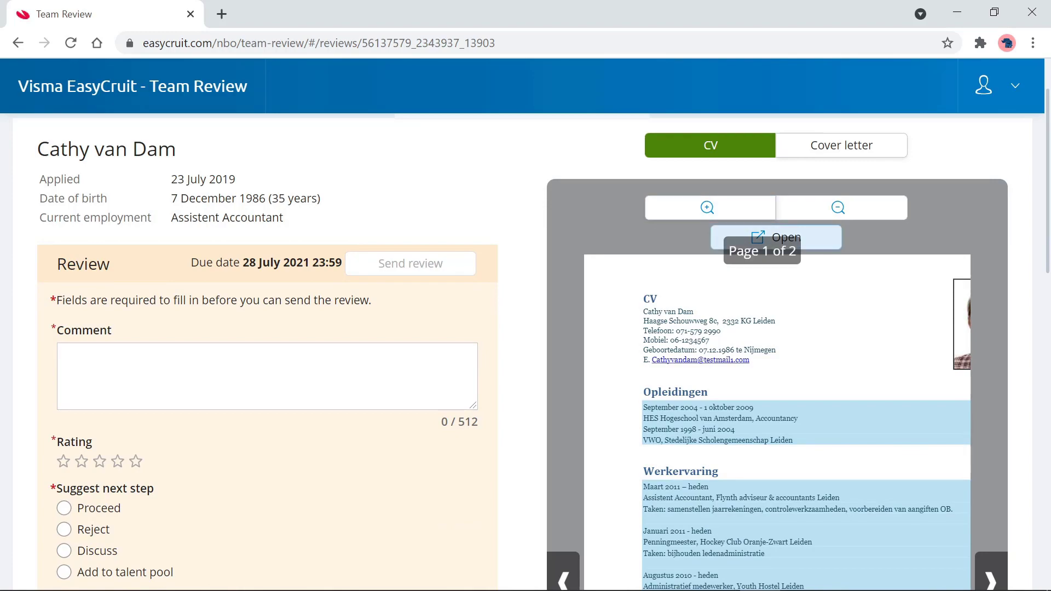
pyautogui.click(776, 238)
pyautogui.scroll(-10, 523, 356)
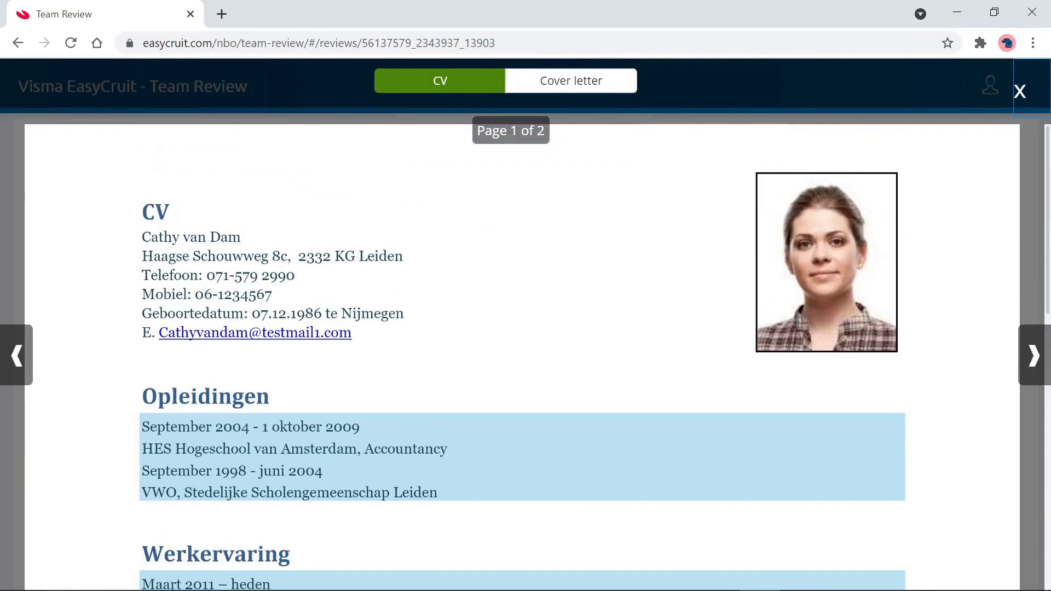
pyautogui.click(571, 81)
pyautogui.scroll(-3, 523, 356)
pyautogui.scroll(4, 523, 356)
pyautogui.press('Escape')
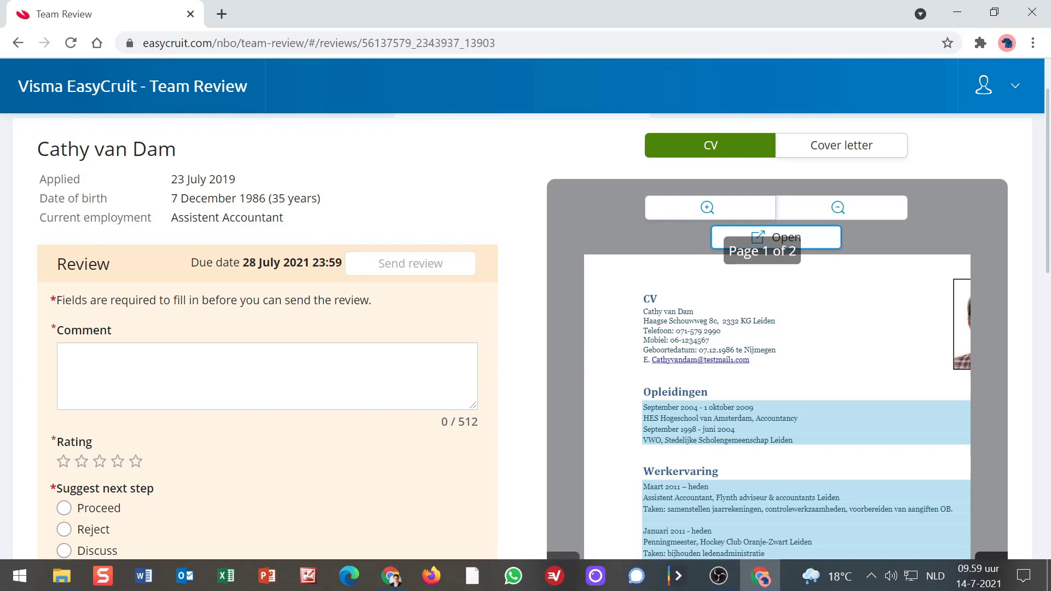
pyautogui.click(992, 570)
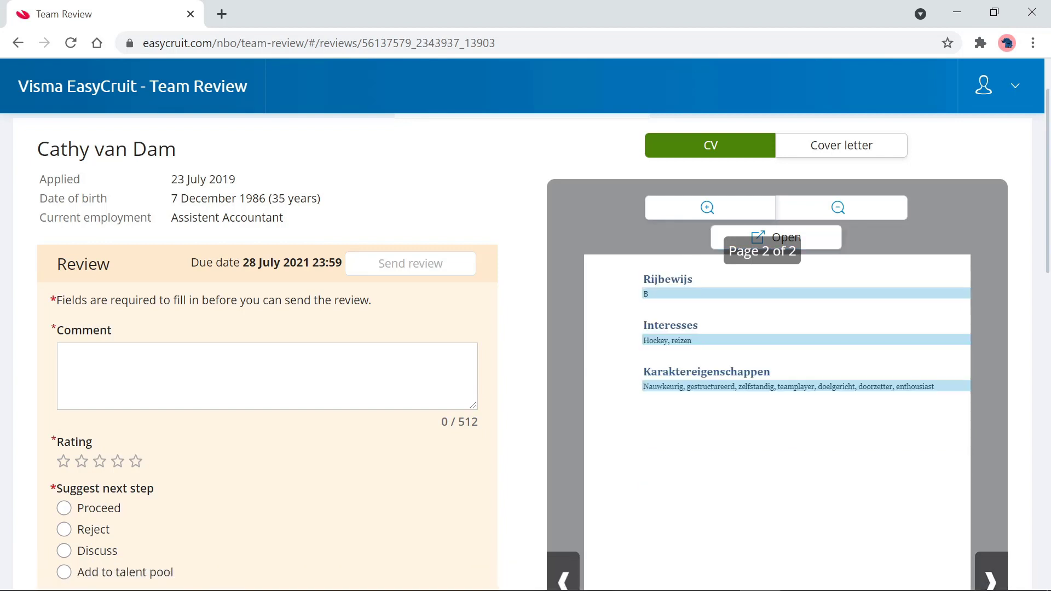
pyautogui.scroll(-8, 526, 351)
pyautogui.scroll(-1, 526, 350)
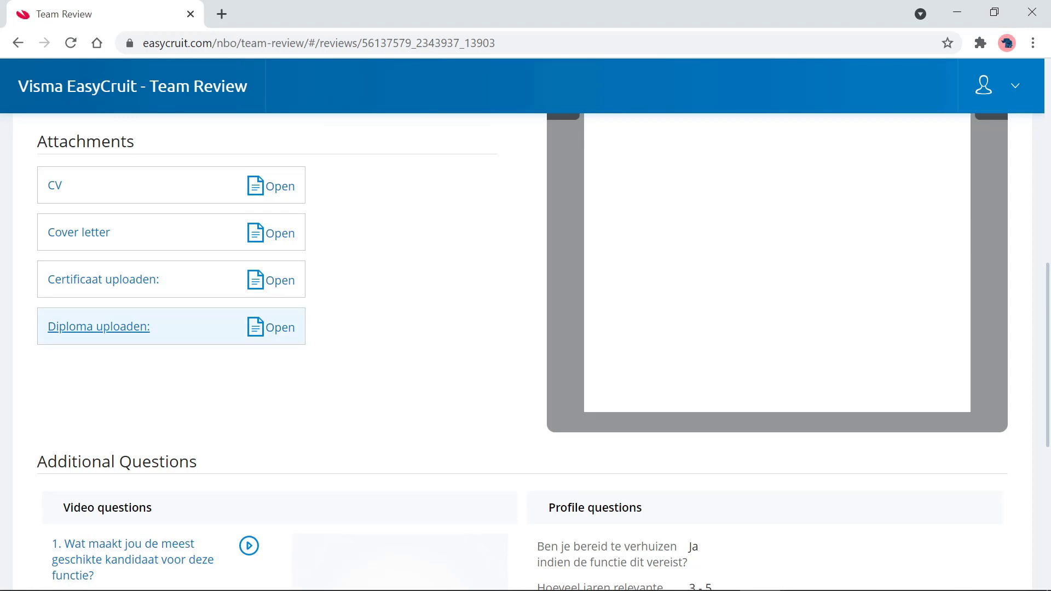
# Step: Open and close the Certificaat uploaden and Diploma uploaden attachments
pyautogui.click(104, 279)
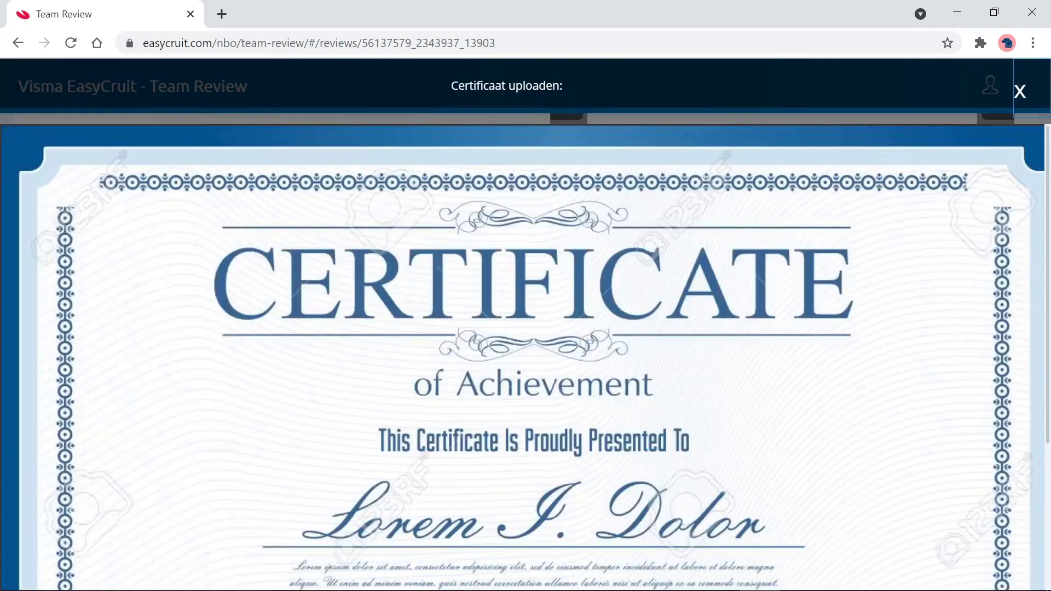
pyautogui.press('Escape')
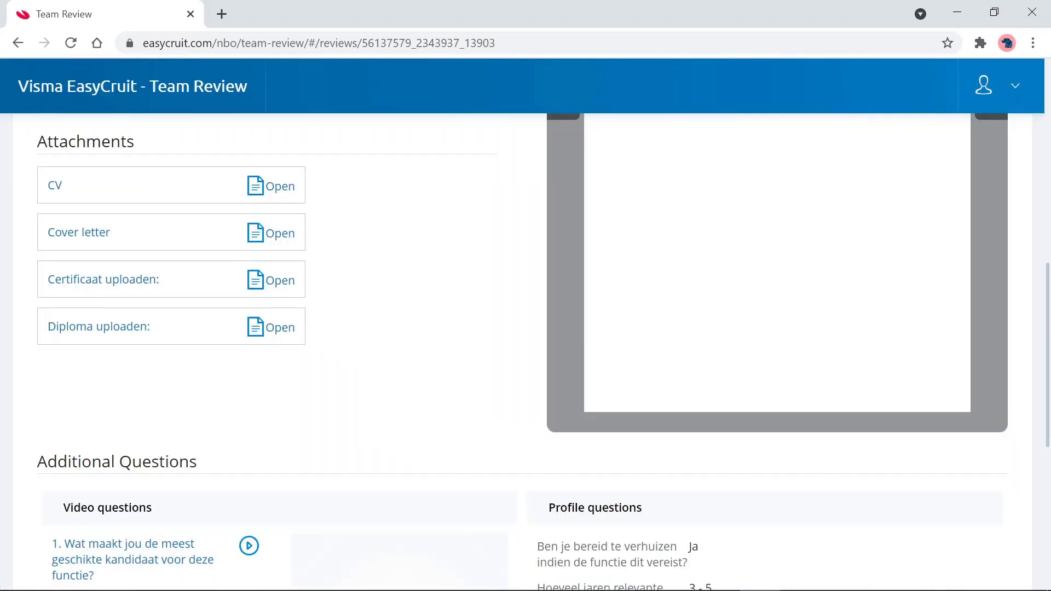
pyautogui.click(98, 327)
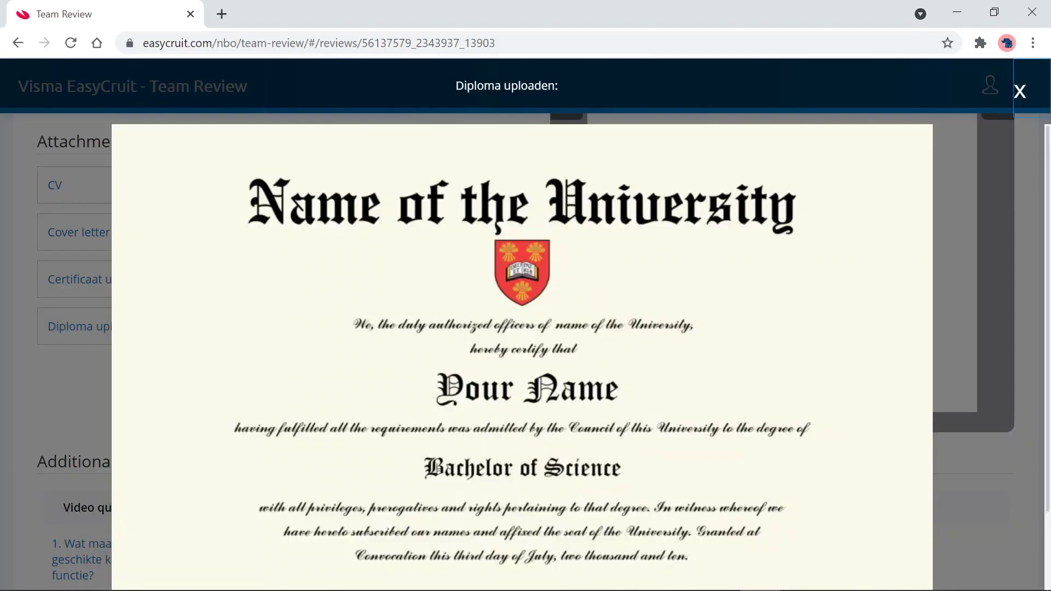
pyautogui.press('Escape')
# Step: Start playing the candidate's recorded video answer
pyautogui.scroll(-2, 526, 351)
pyautogui.scroll(-4, 525, 351)
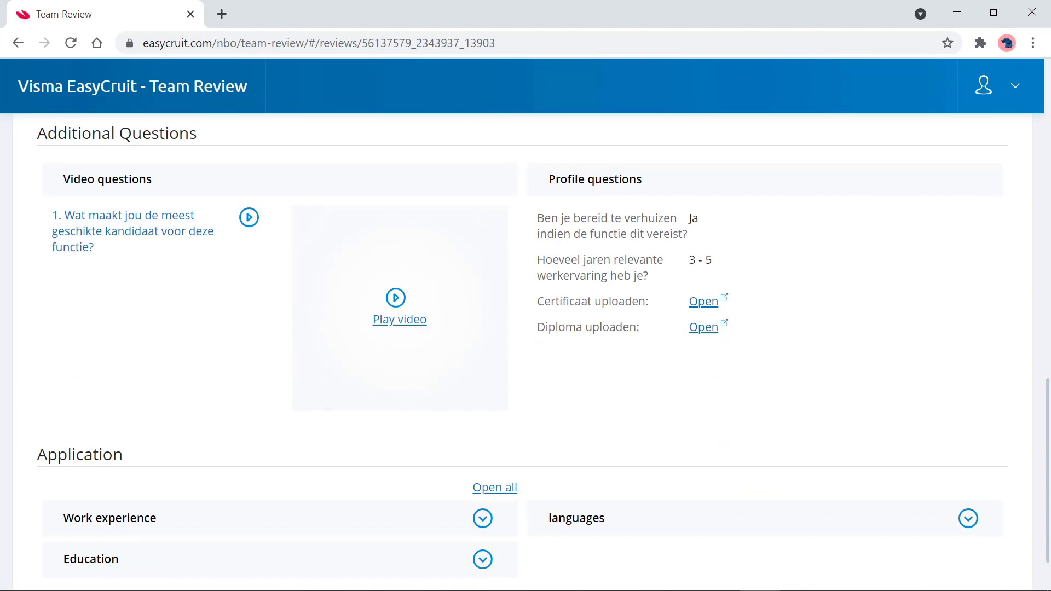
pyautogui.click(400, 319)
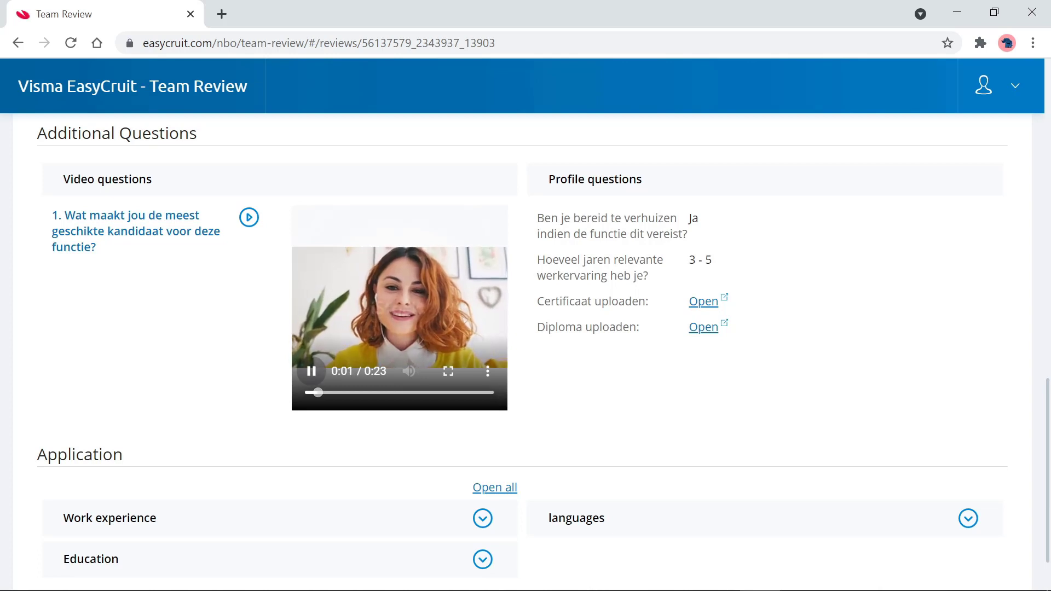
# Step: Pause the video, expand all application sections with Open all, and scroll through to the Review form
pyautogui.click(311, 371)
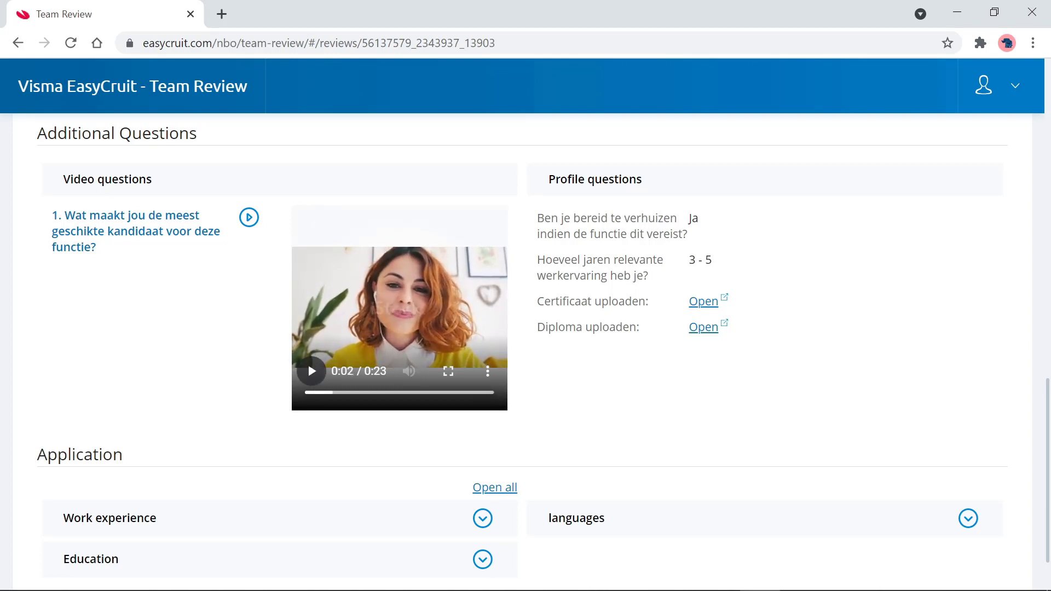
pyautogui.scroll(-2, 526, 350)
pyautogui.click(495, 414)
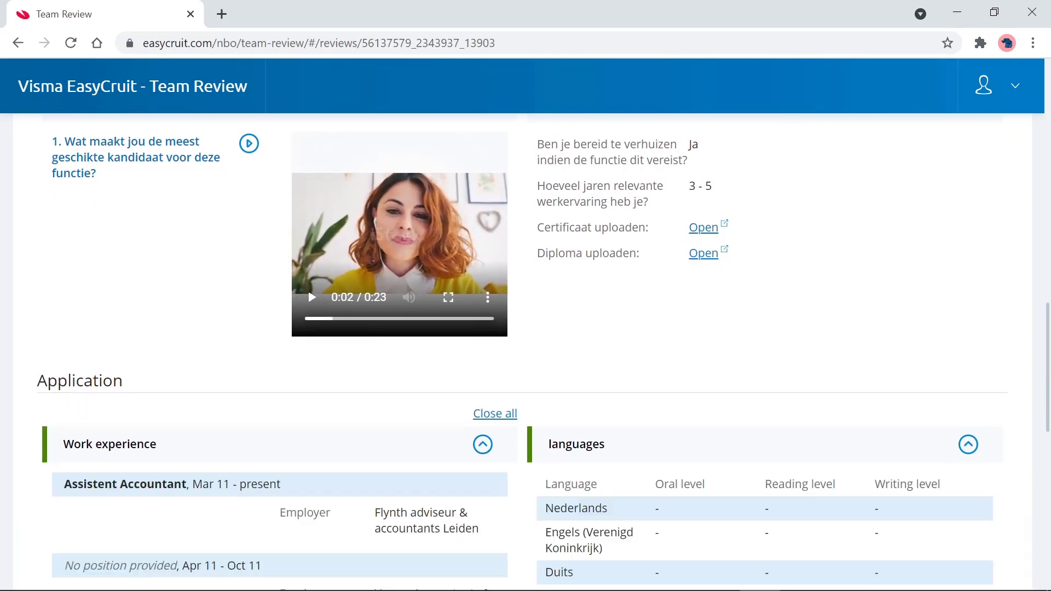
pyautogui.scroll(-5, 526, 350)
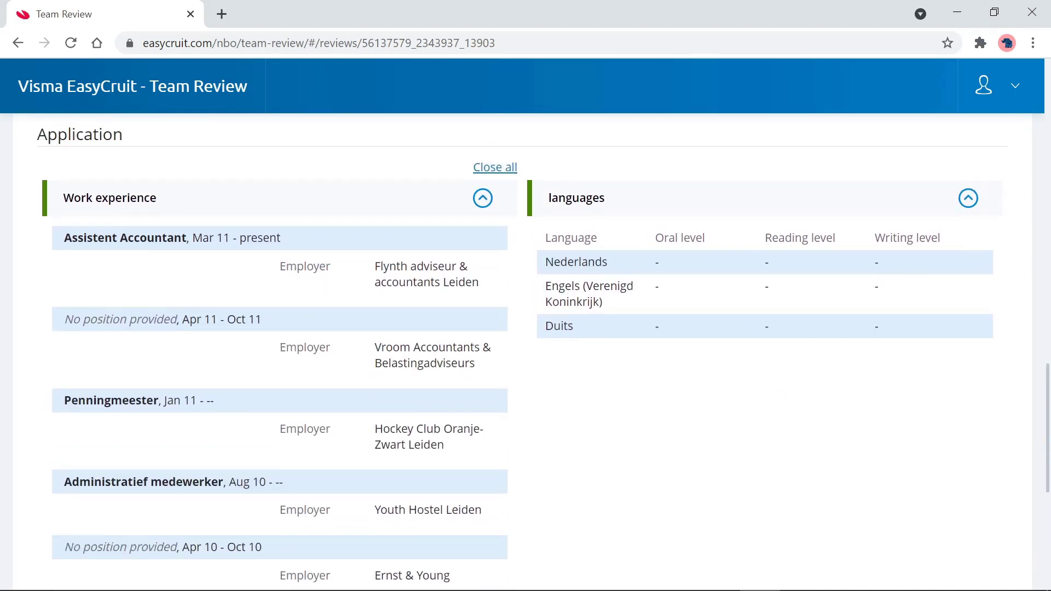
pyautogui.scroll(-7, 525, 350)
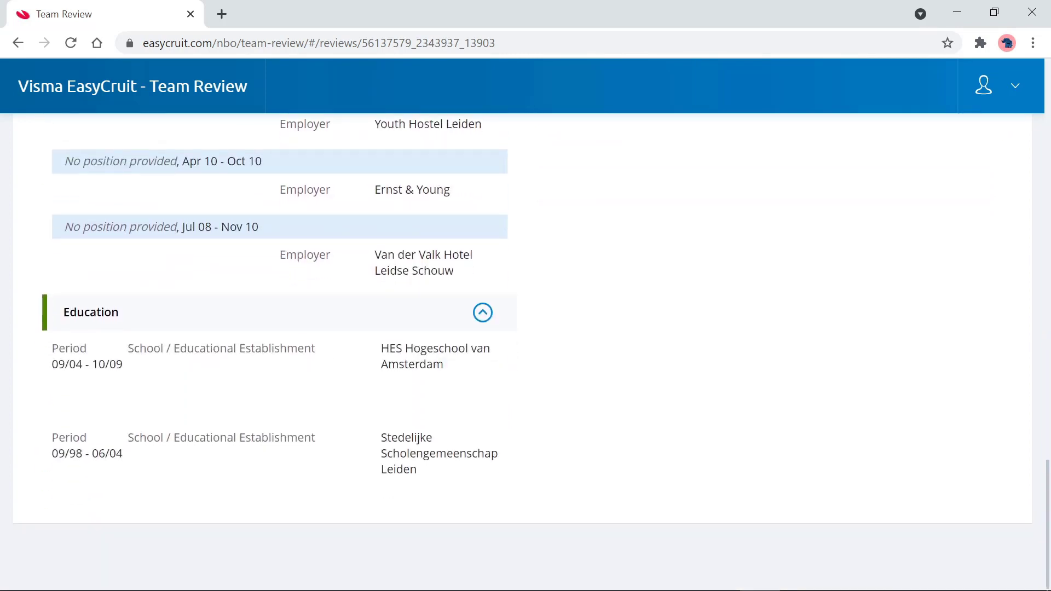
pyautogui.scroll(20, 526, 350)
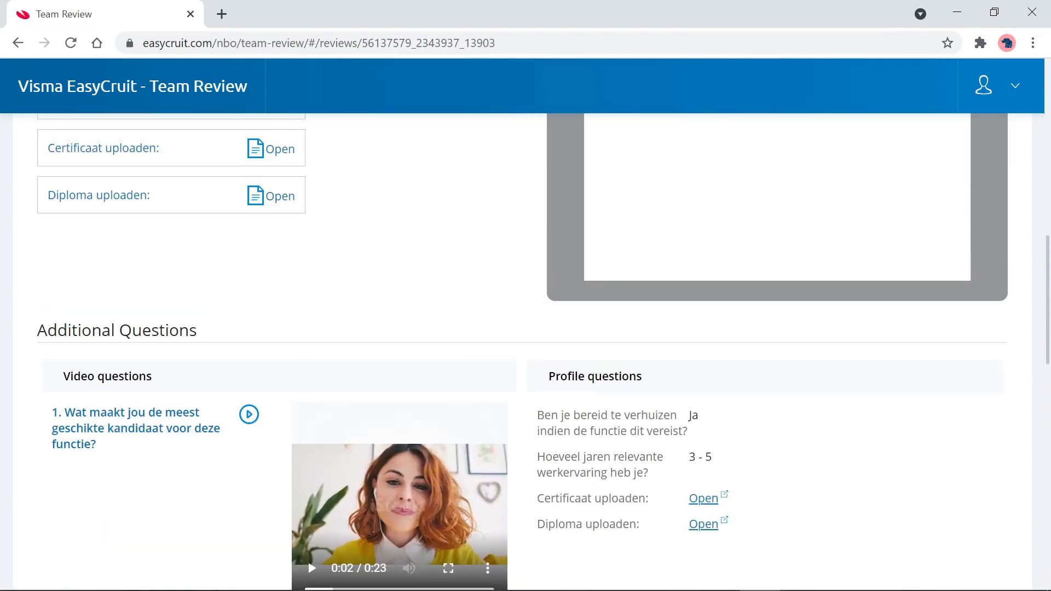
pyautogui.scroll(6, 526, 351)
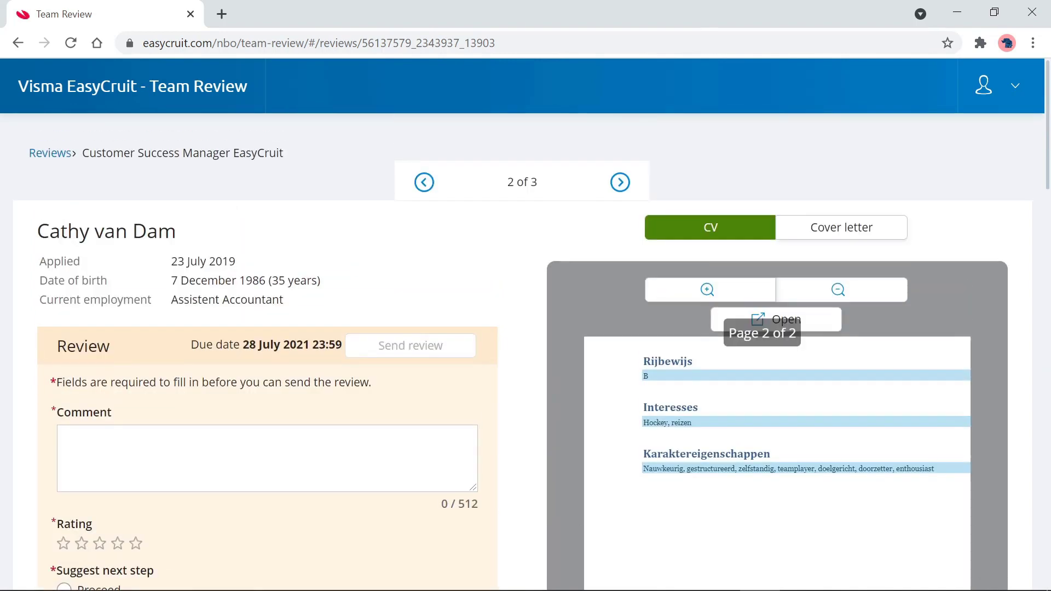
pyautogui.scroll(-2, 526, 351)
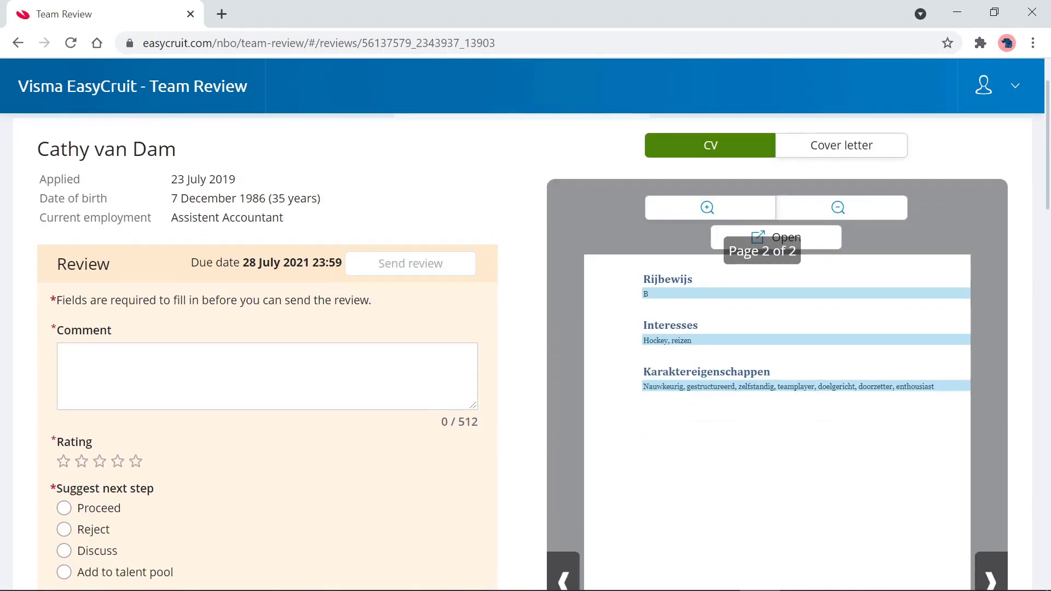
pyautogui.scroll(-2, 526, 350)
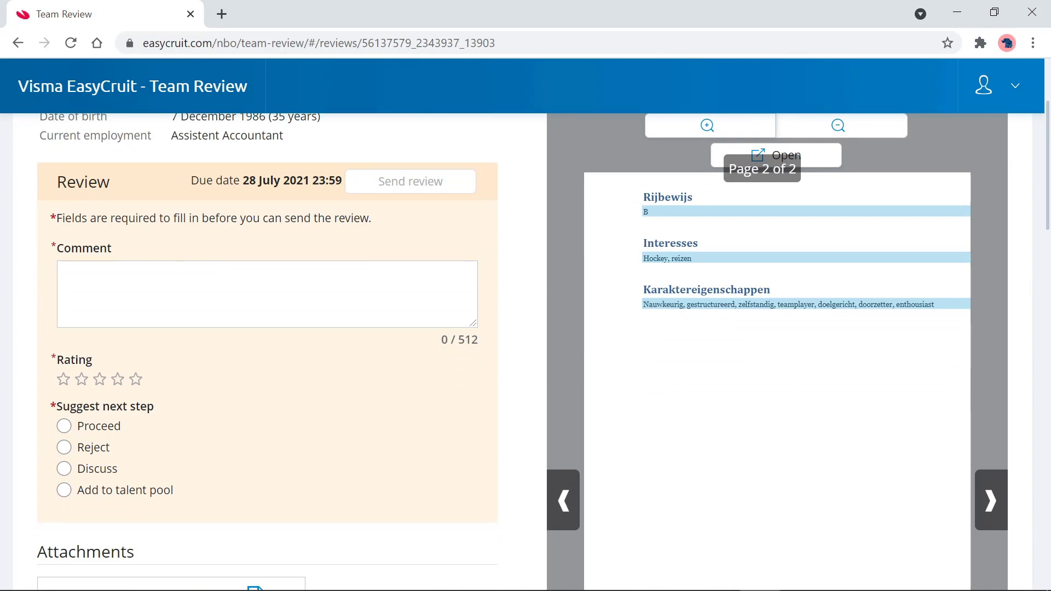
# Step: Comment 'Really good candidate profile, please invite for an interview.', rate five stars, suggest Proceed, and save
pyautogui.click(68, 274)
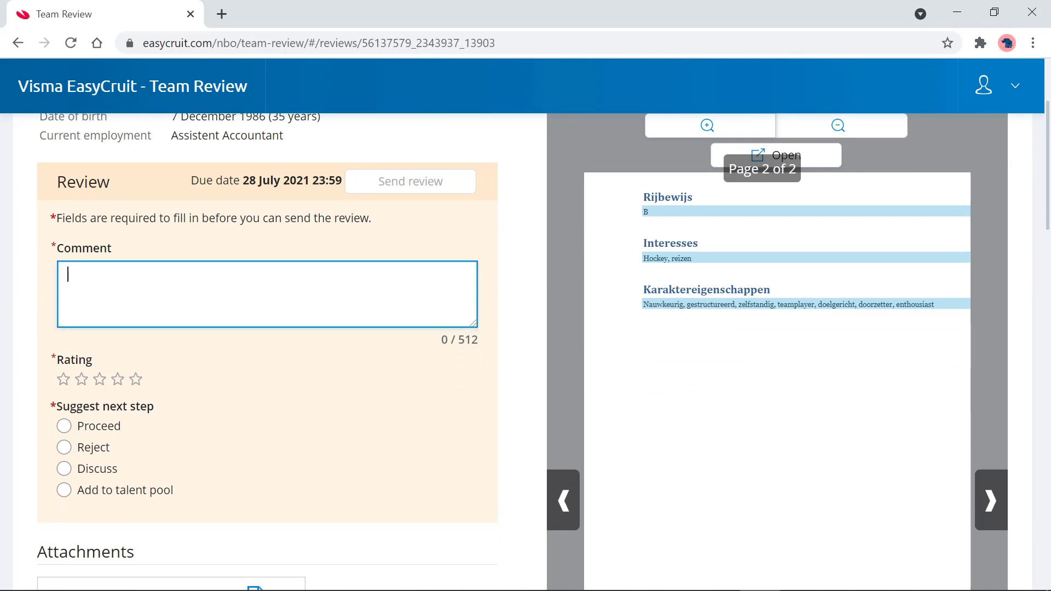
pyautogui.write('Really')
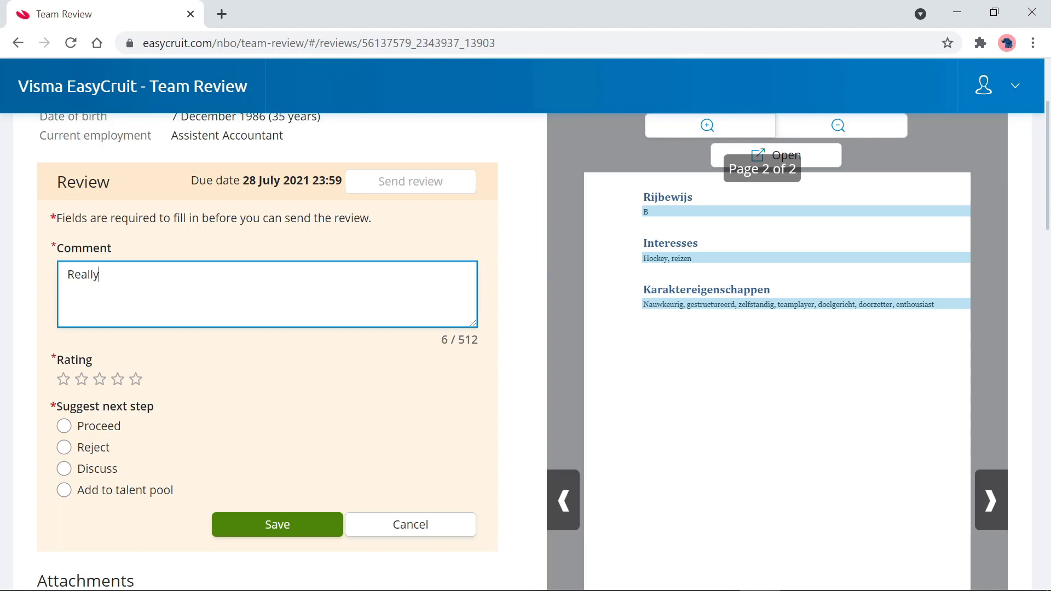
pyautogui.write(' good candidate pro')
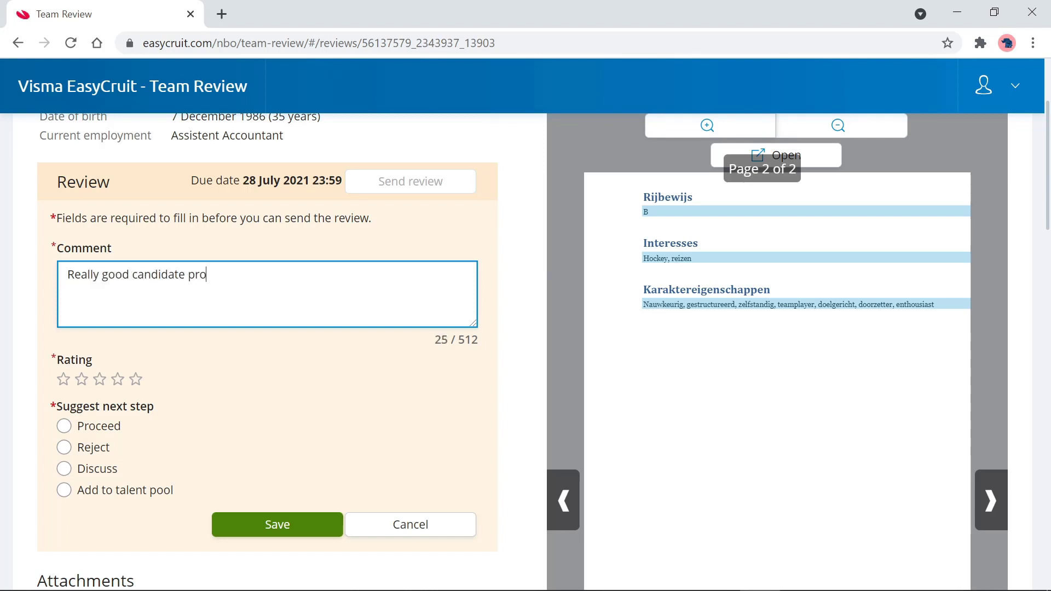
pyautogui.write('file, please invite for an interview.')
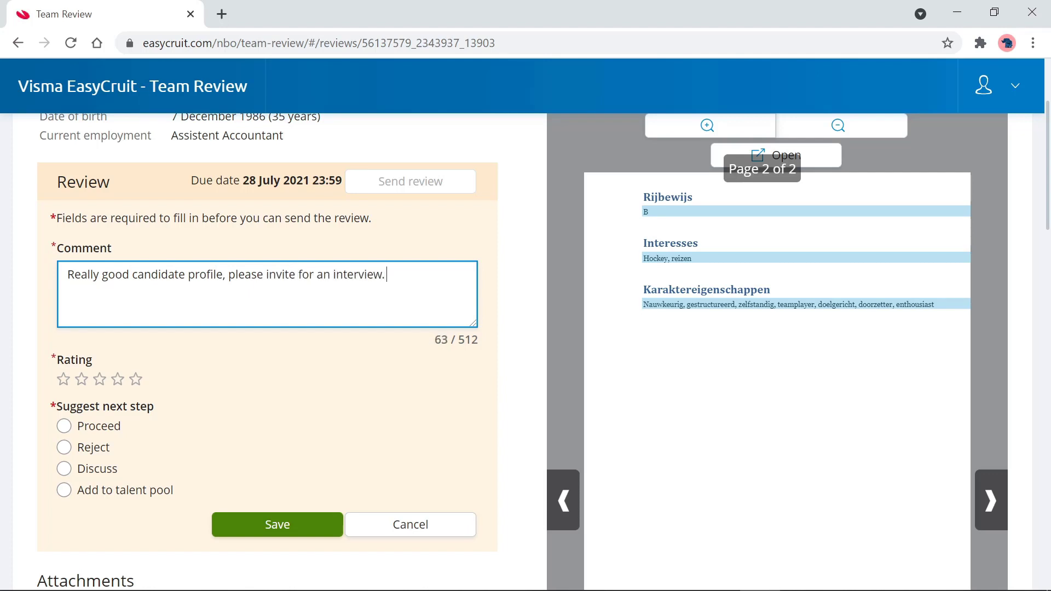
pyautogui.press('Tab')
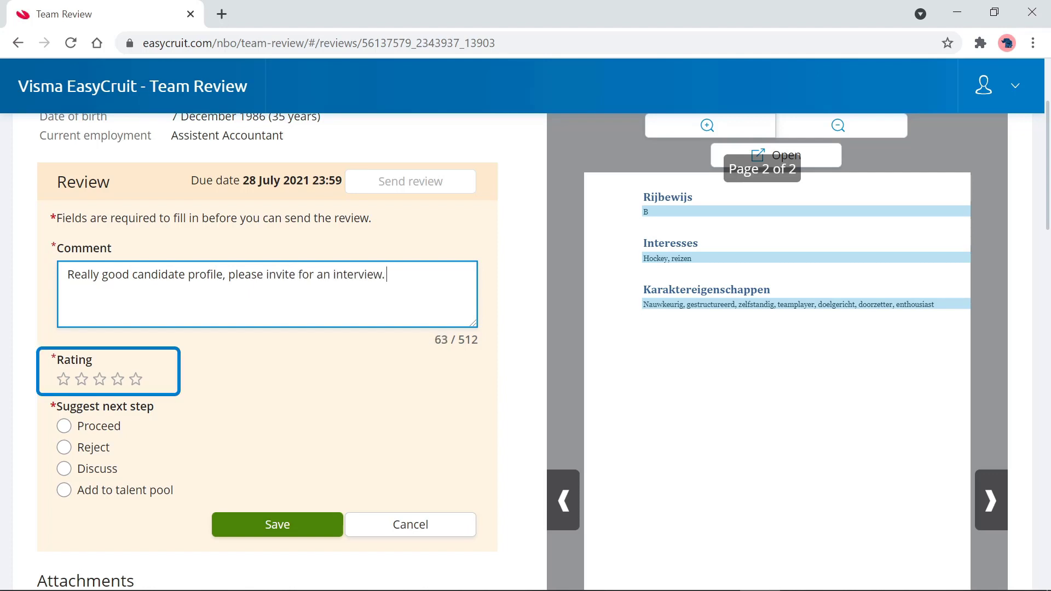
pyautogui.click(136, 379)
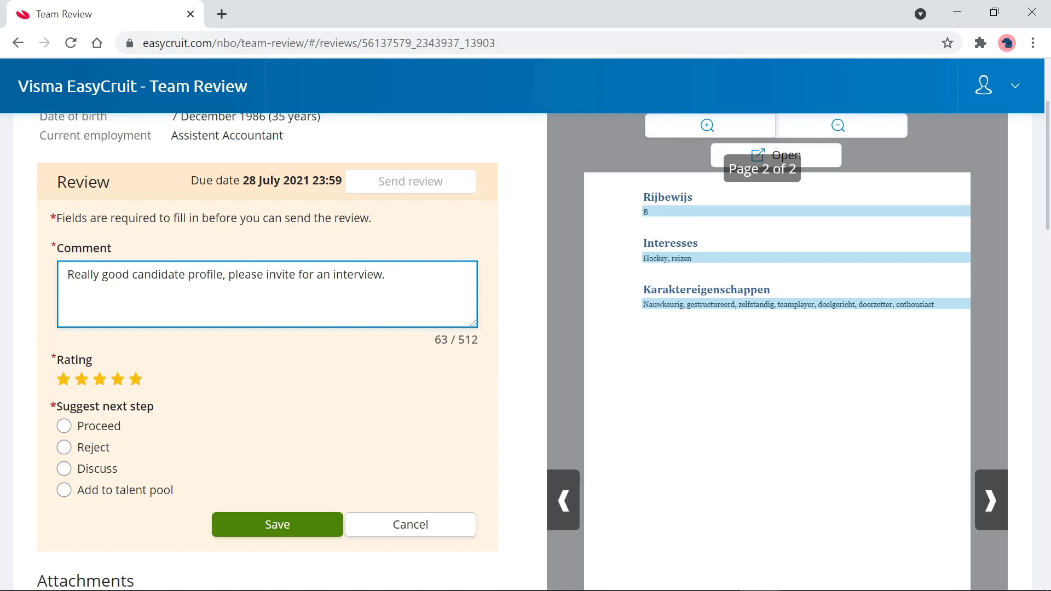
pyautogui.press('Tab')
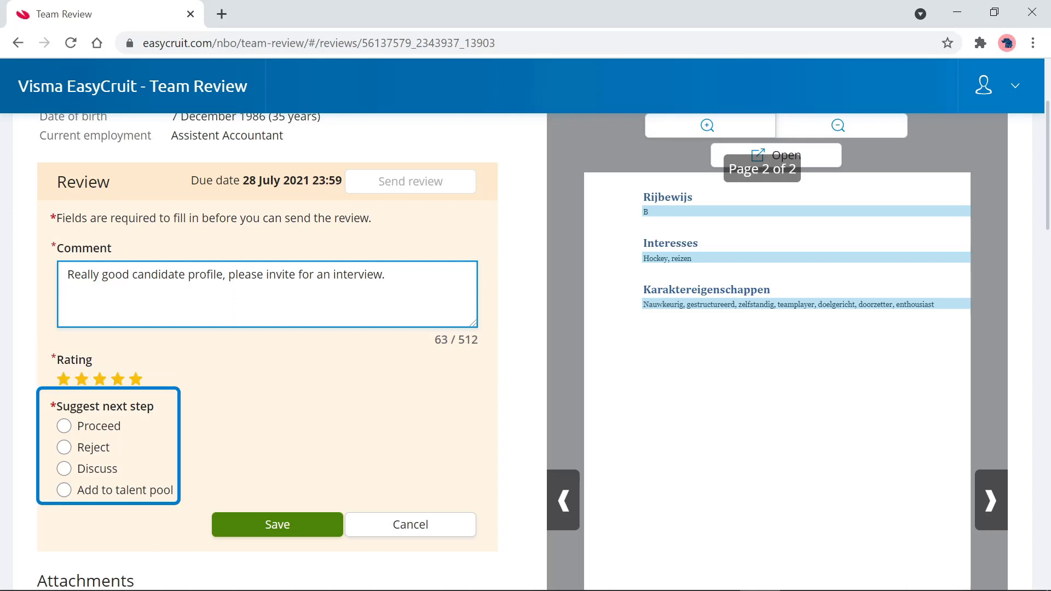
pyautogui.press('Tab')
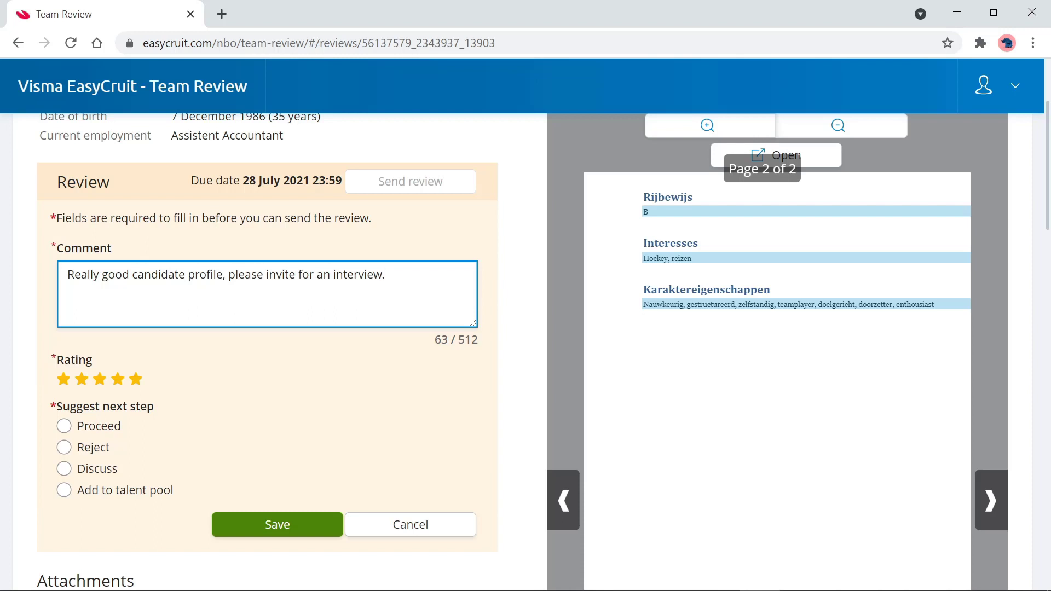
pyautogui.click(64, 426)
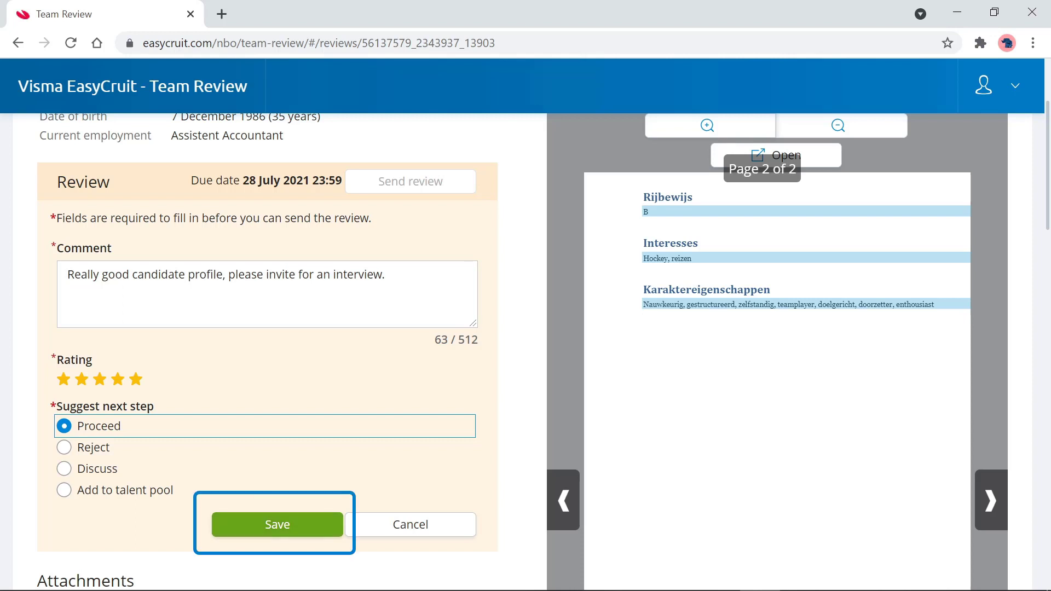
pyautogui.click(278, 525)
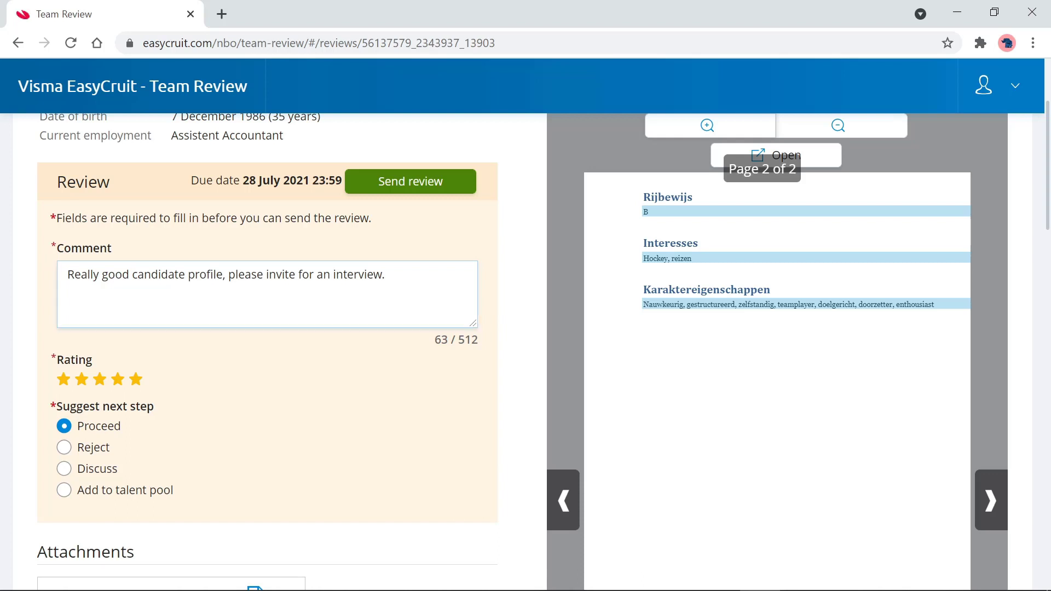
# Step: Append 'Her education and work experience is a perfect match!' to the comment, save, and return to Reviews
pyautogui.click(386, 274)
pyautogui.write('Her e')
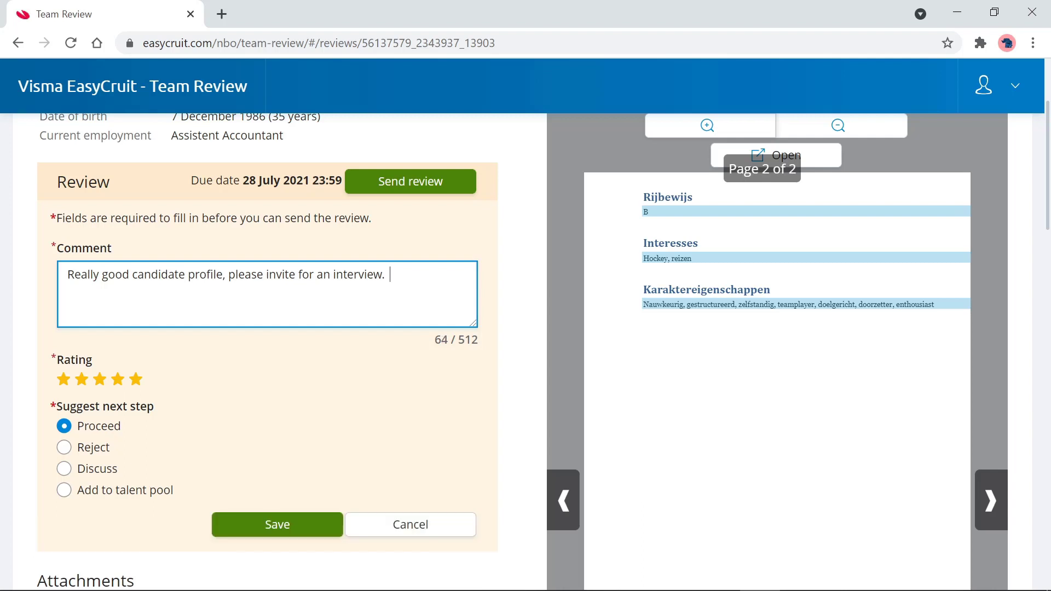
pyautogui.write('ducation')
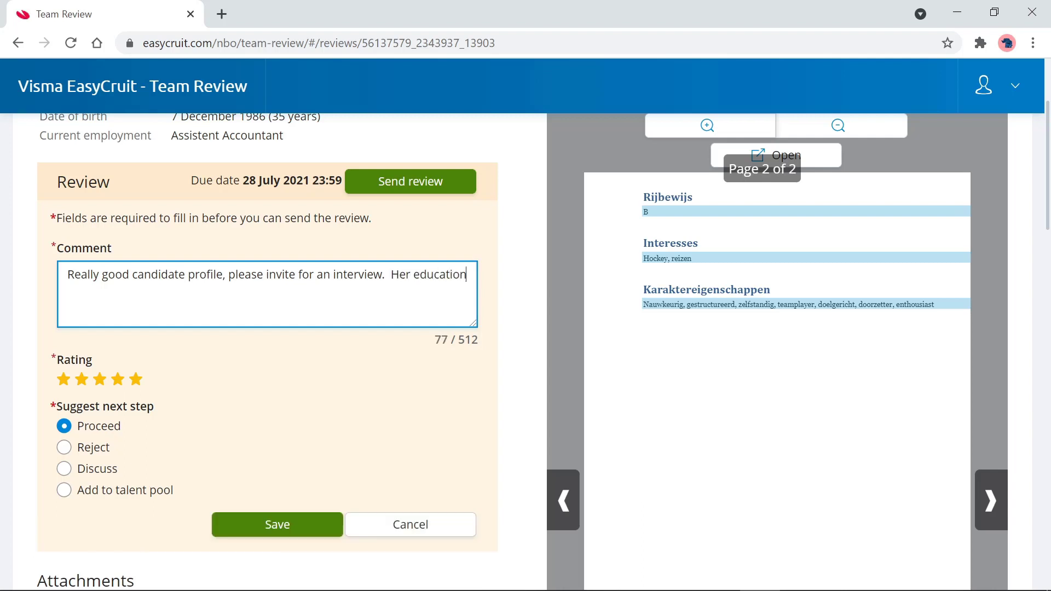
pyautogui.write(' and work experience is a perfect match!')
pyautogui.click(278, 525)
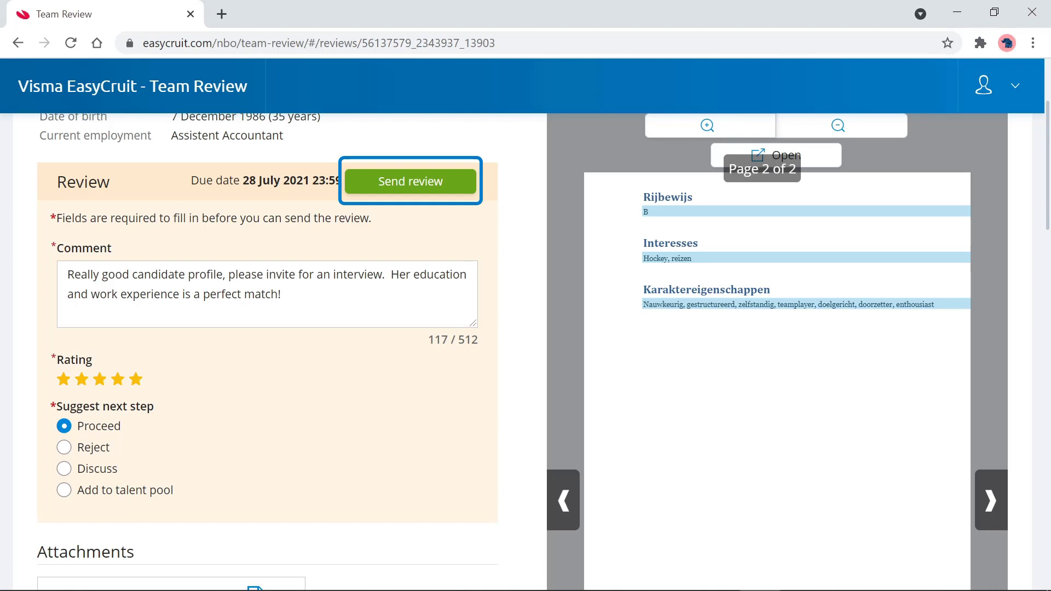
pyautogui.scroll(3, 522, 296)
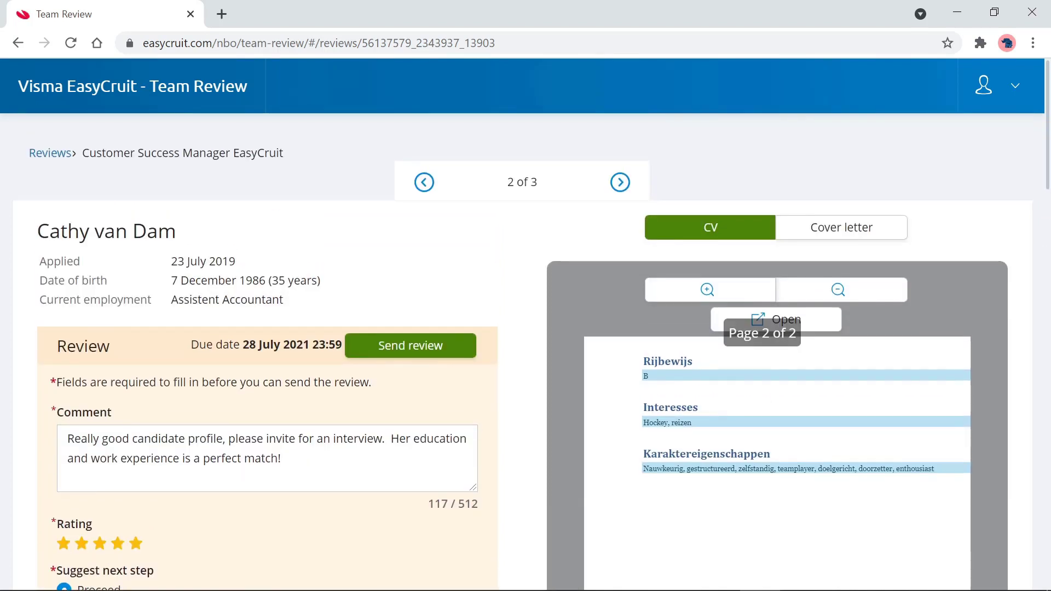
pyautogui.click(50, 153)
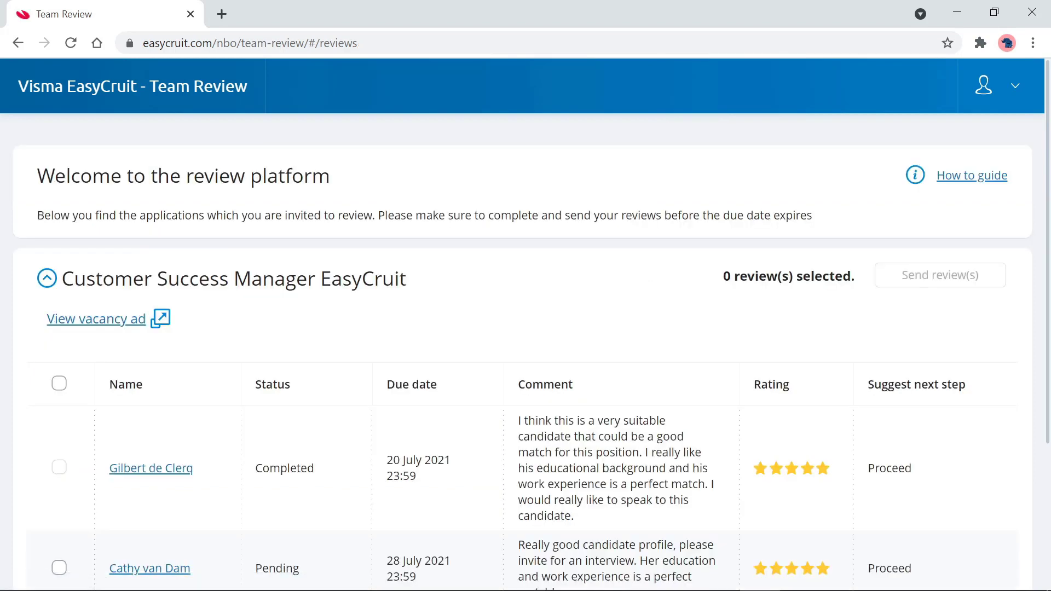
# Step: Select the candidate's review in the overview, send it, and confirm the sending
pyautogui.scroll(-2, 523, 351)
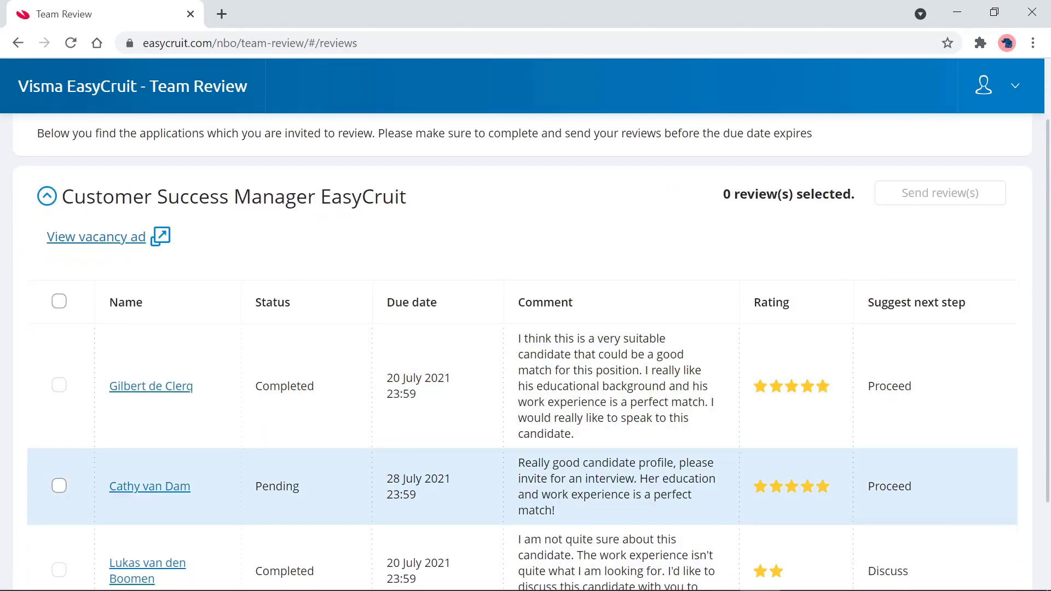
pyautogui.click(59, 486)
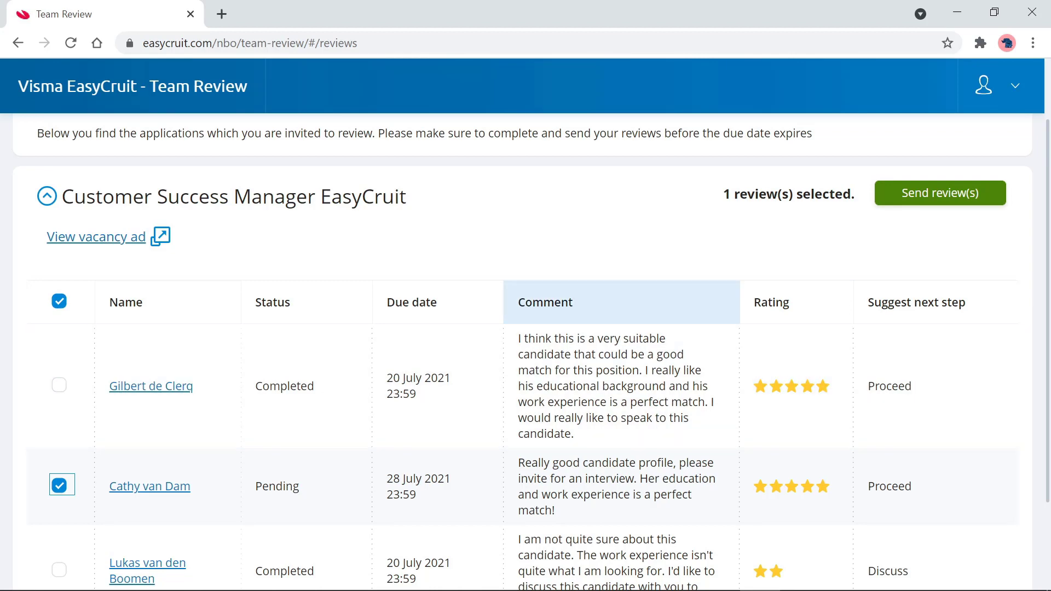
pyautogui.click(940, 193)
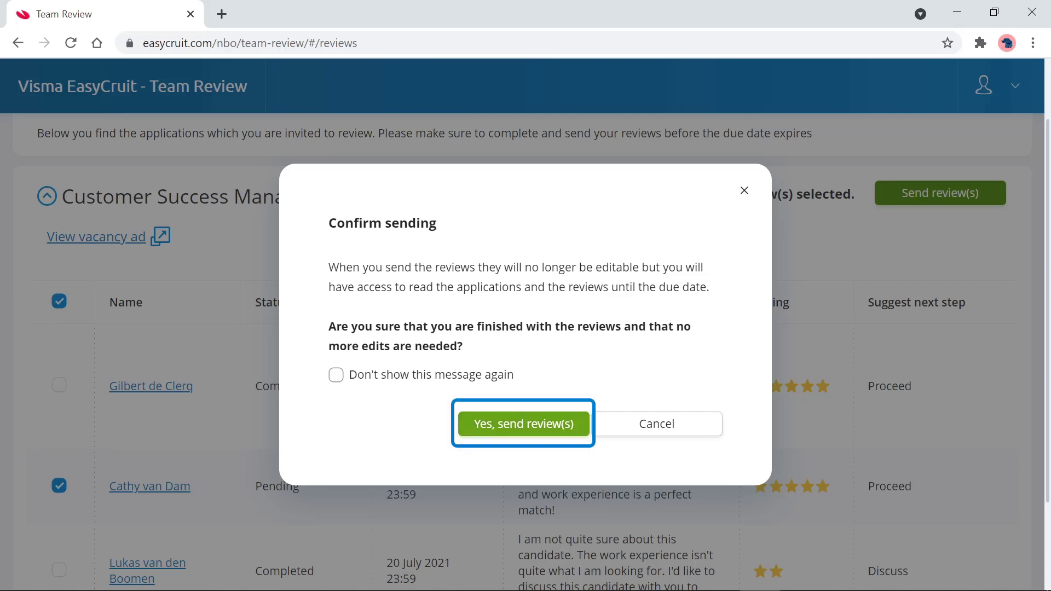
pyautogui.press('Return')
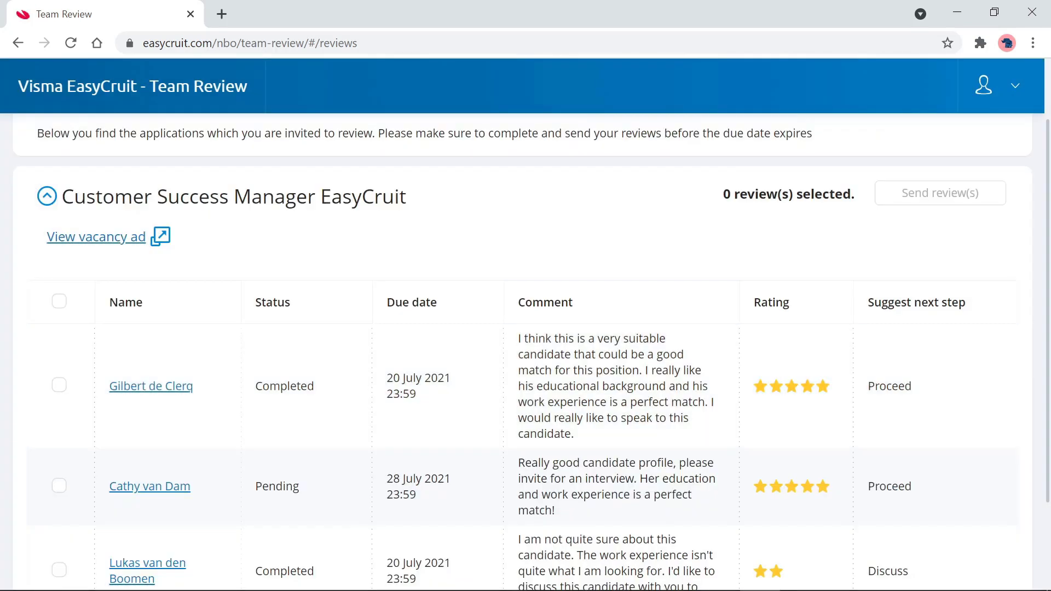
pyautogui.scroll(-2, 531, 351)
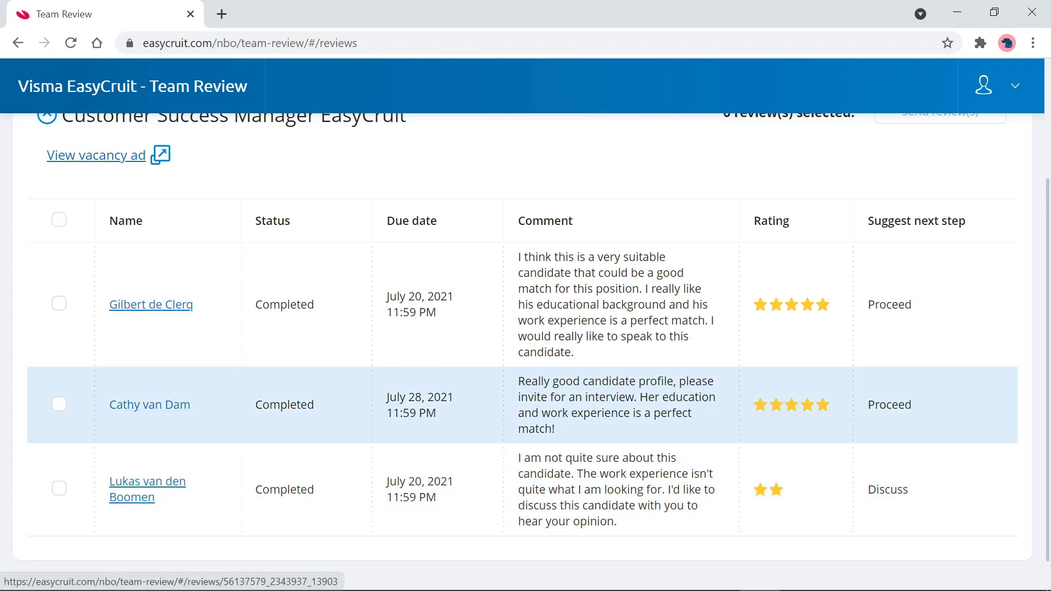
pyautogui.click(150, 405)
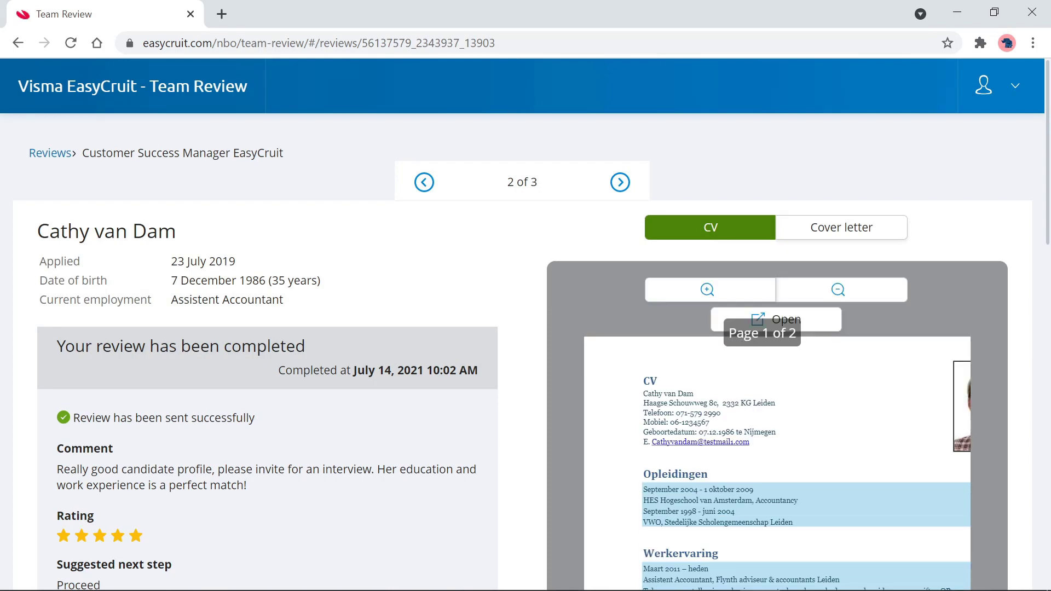
pyautogui.scroll(-3, 525, 351)
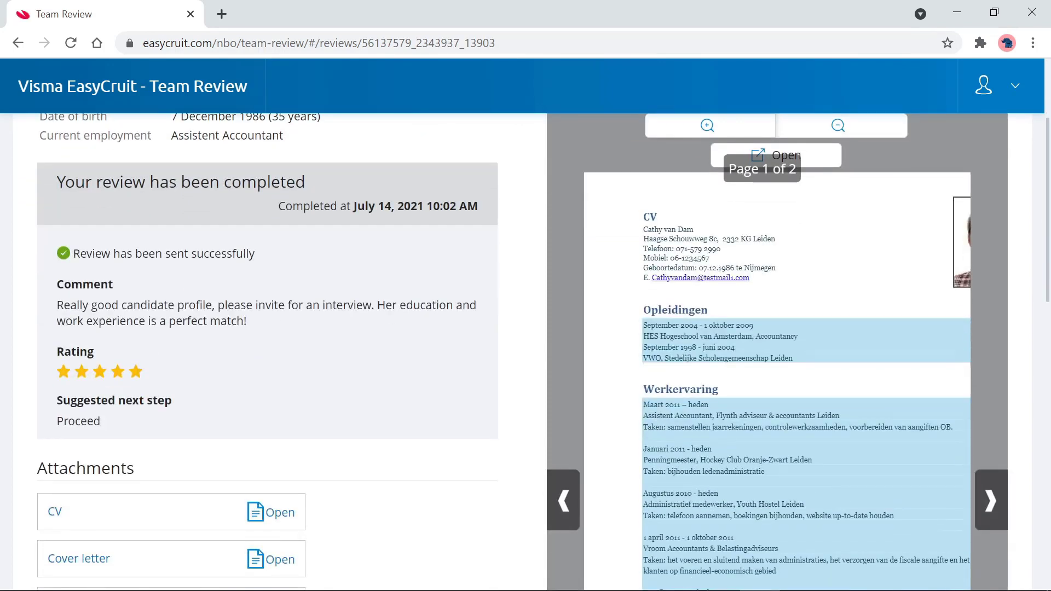
pyautogui.doubleClick(78, 421)
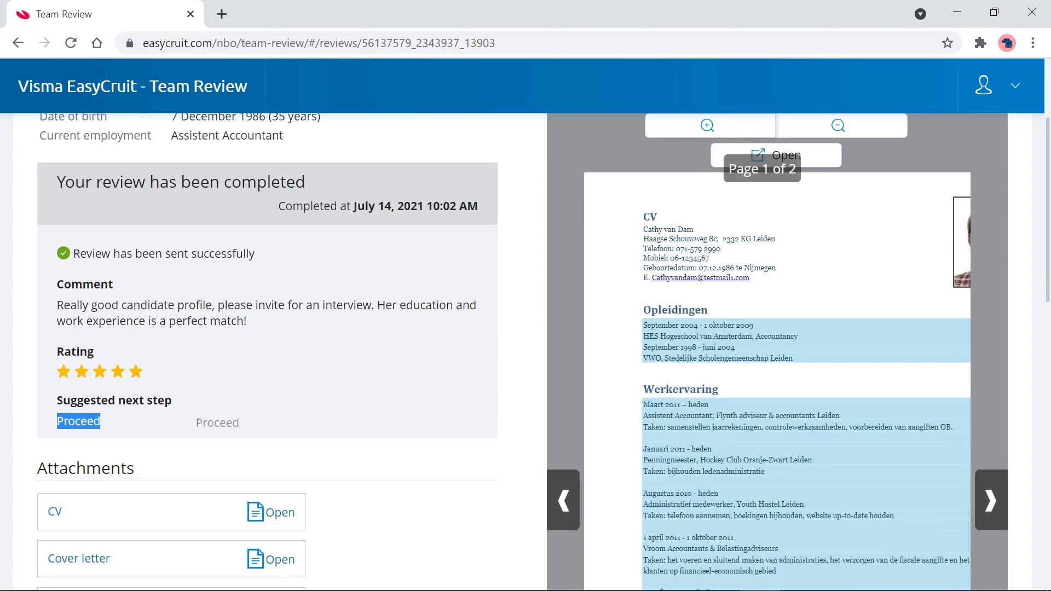
pyautogui.click(79, 421)
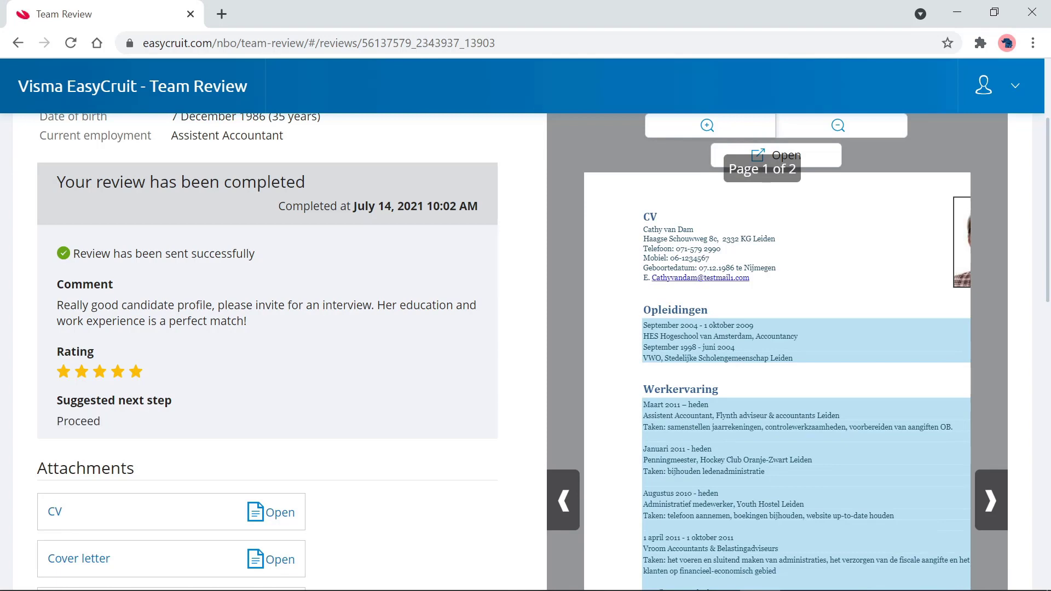
pyautogui.scroll(3, 525, 351)
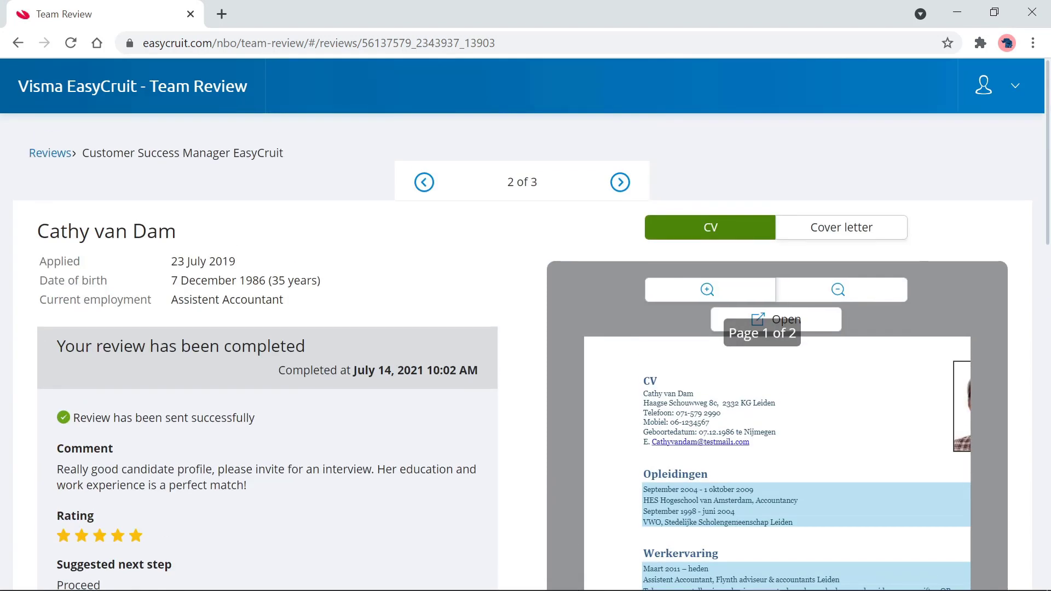
pyautogui.scroll(-4, 526, 351)
pyautogui.scroll(4, 526, 351)
pyautogui.click(50, 154)
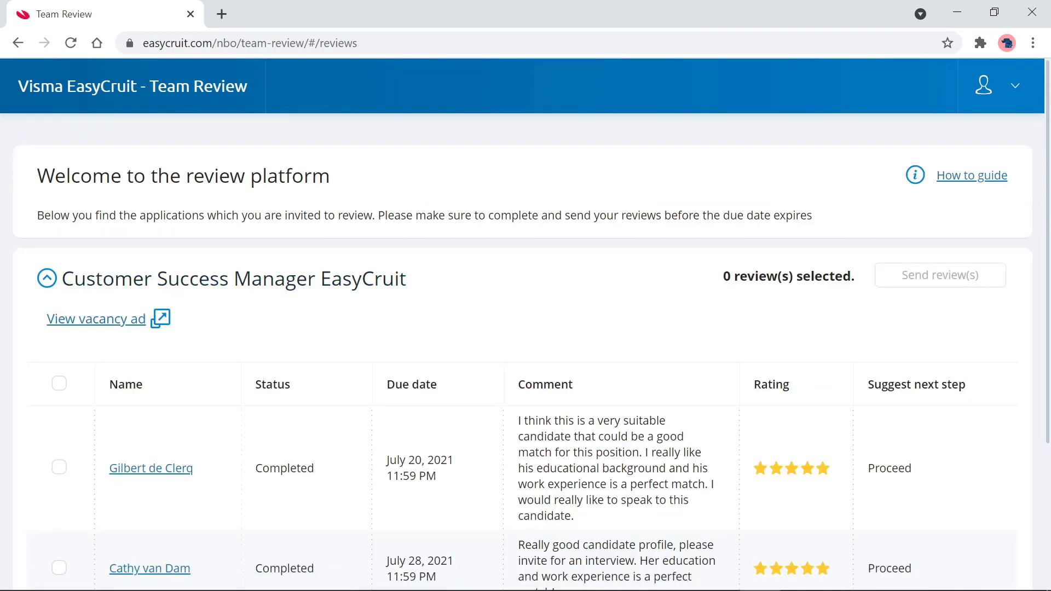
pyautogui.scroll(-3, 525, 328)
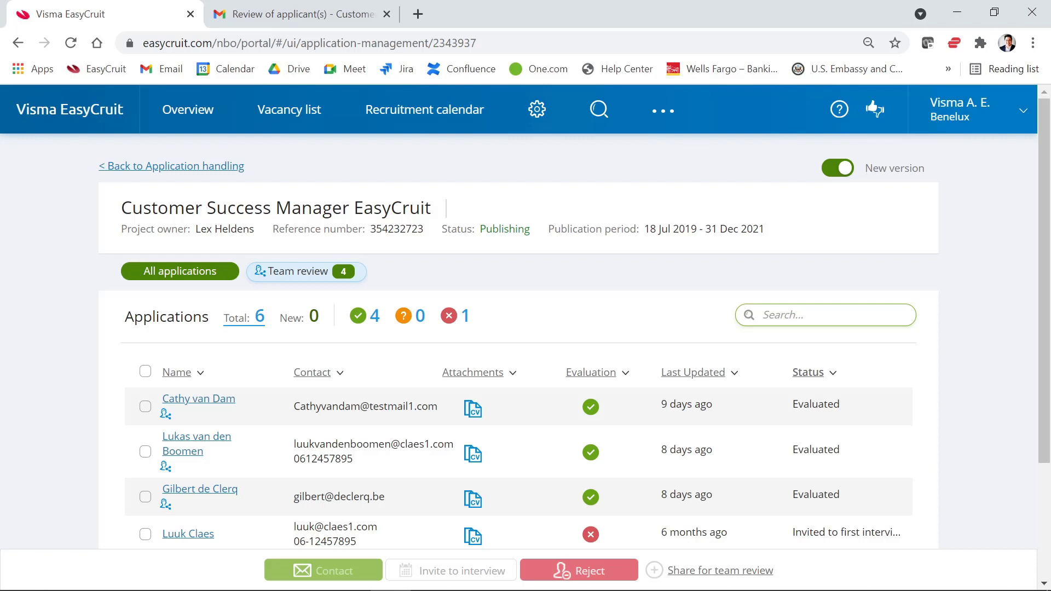
# Step: Open the Customer Success Manager EasyCruit vacancy's team review overview
pyautogui.press('Return')
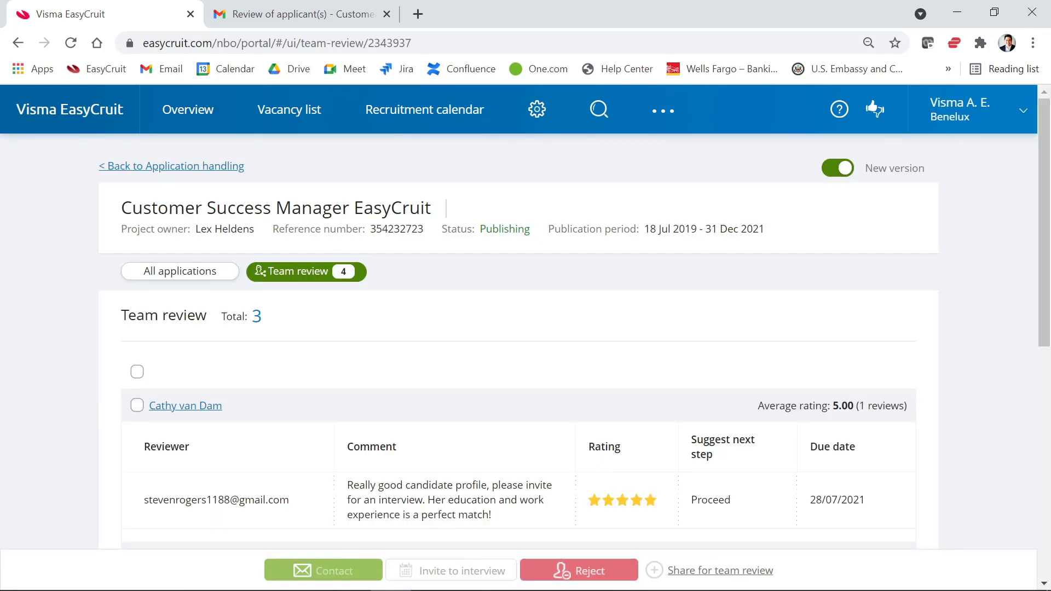
# Step: Scroll through the team review overview to check the candidate's returned five-star Proceed review
pyautogui.scroll(-2, 526, 339)
pyautogui.scroll(-2, 526, 339)
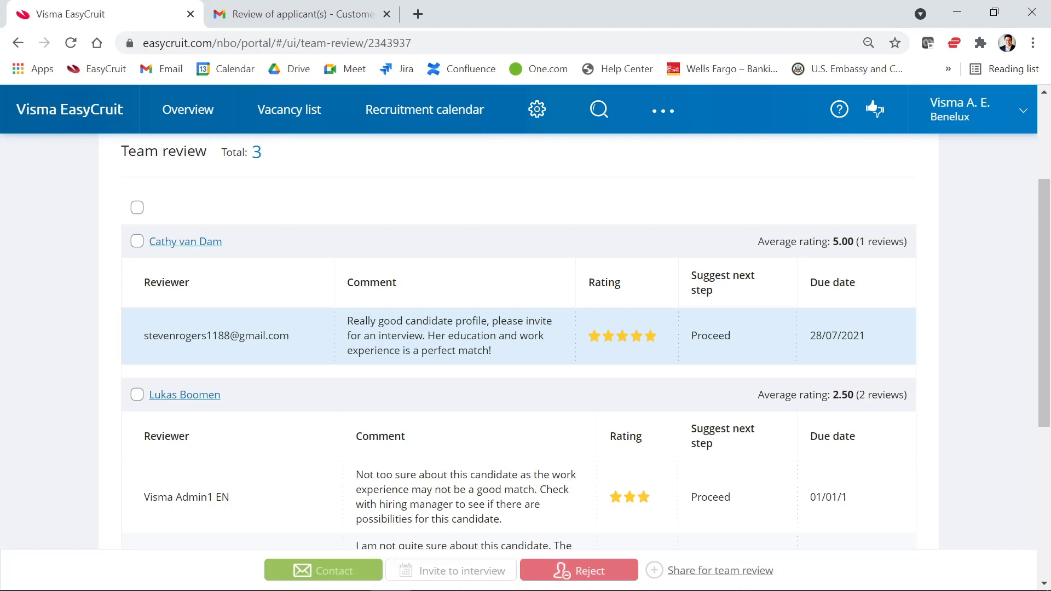
pyautogui.scroll(3, 519, 336)
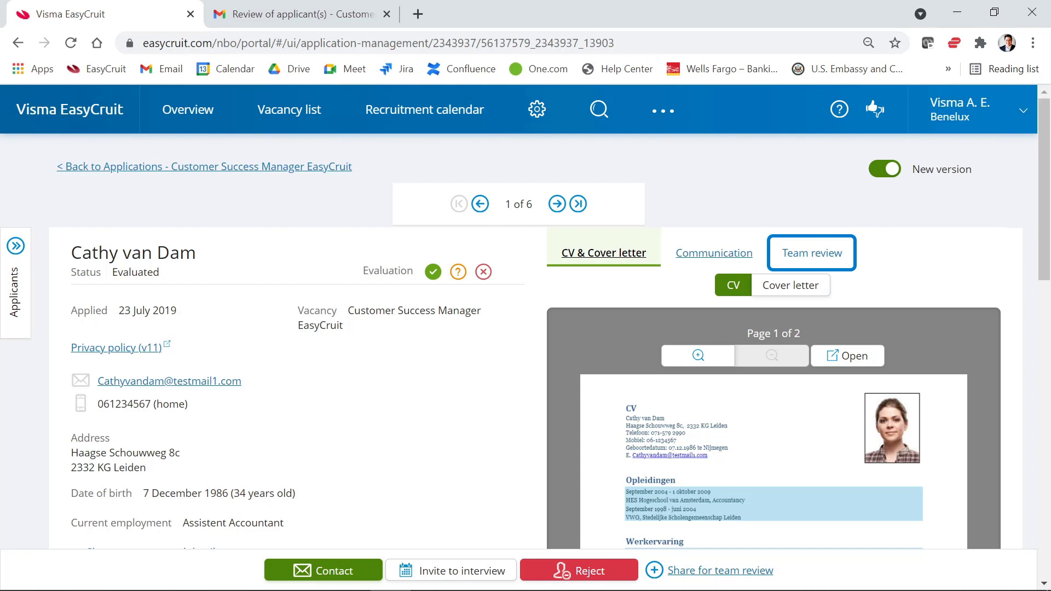
# Step: Show the candidate's team reviews and move into the blank own-review comment field
pyautogui.press('Return')
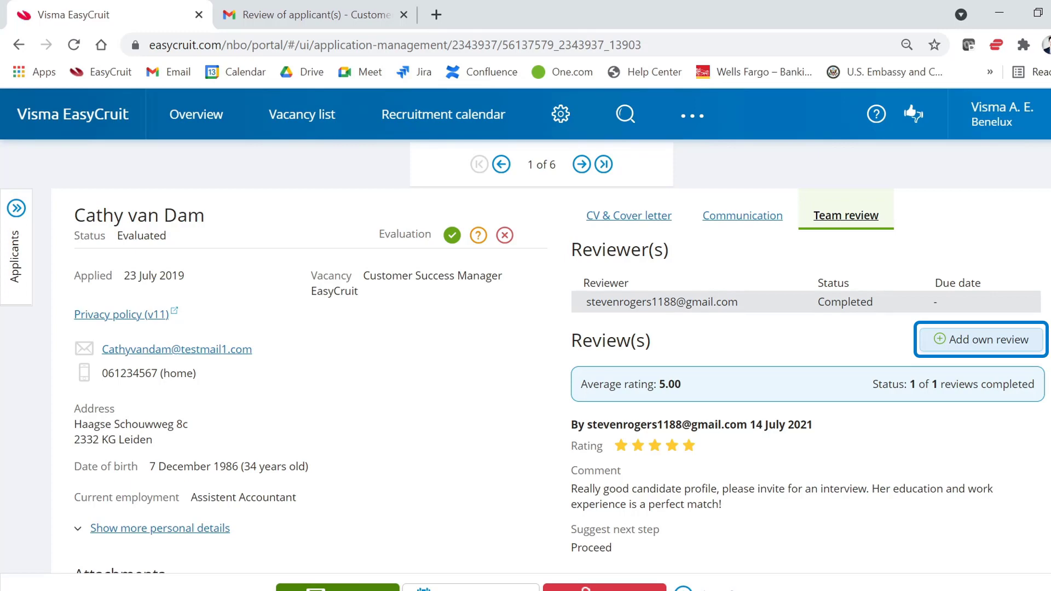
pyautogui.press('Tab')
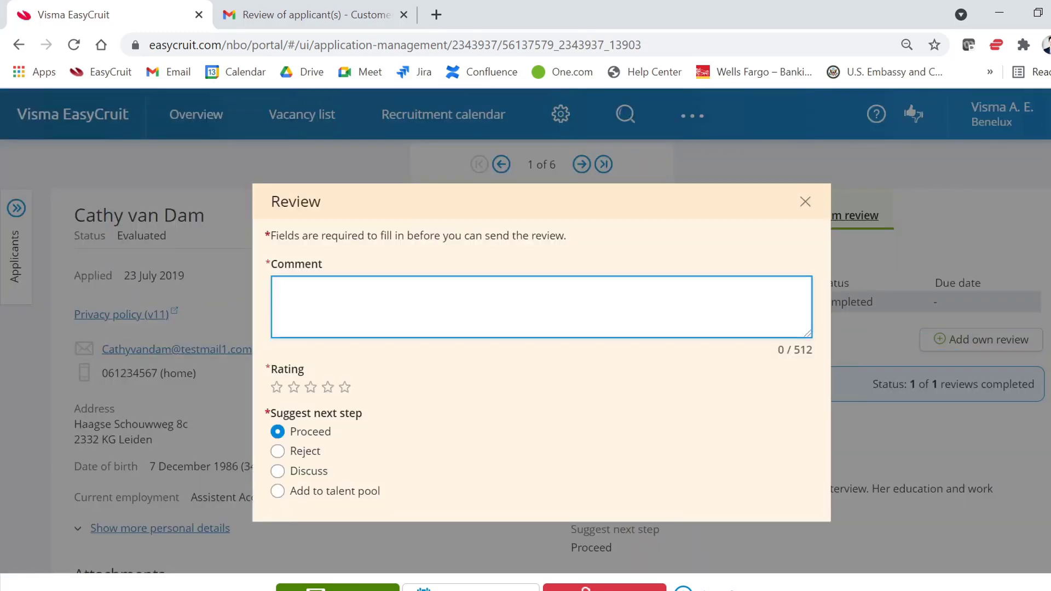
# Step: Save an own five-star Proceed review commenting 'Good profile, we can proceed with this candidate.'
pyautogui.write('Good profile, we can proceed with this candidate')
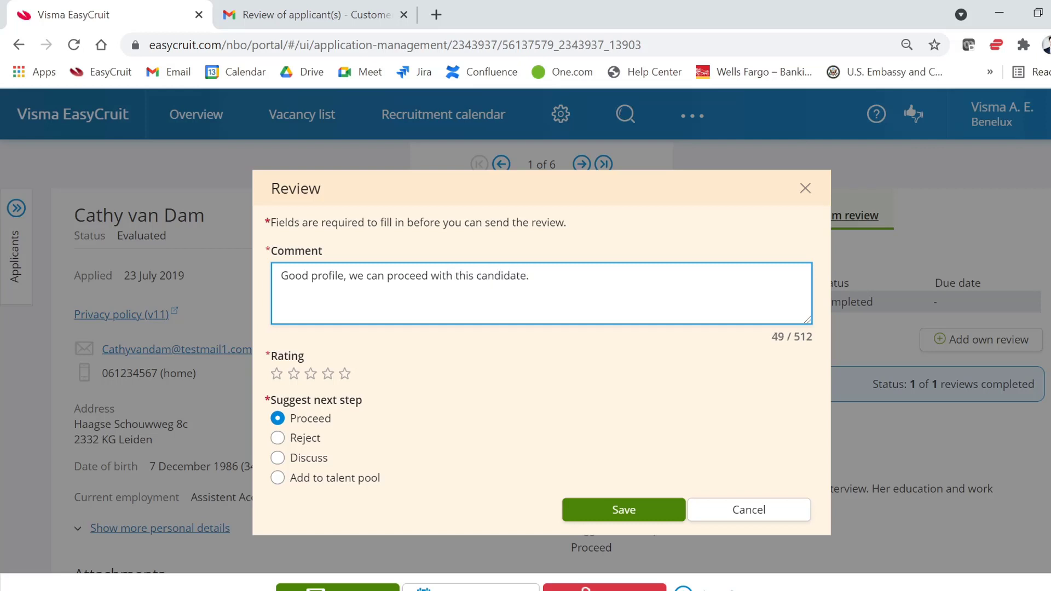
pyautogui.write('.')
pyautogui.click(345, 375)
pyautogui.click(624, 510)
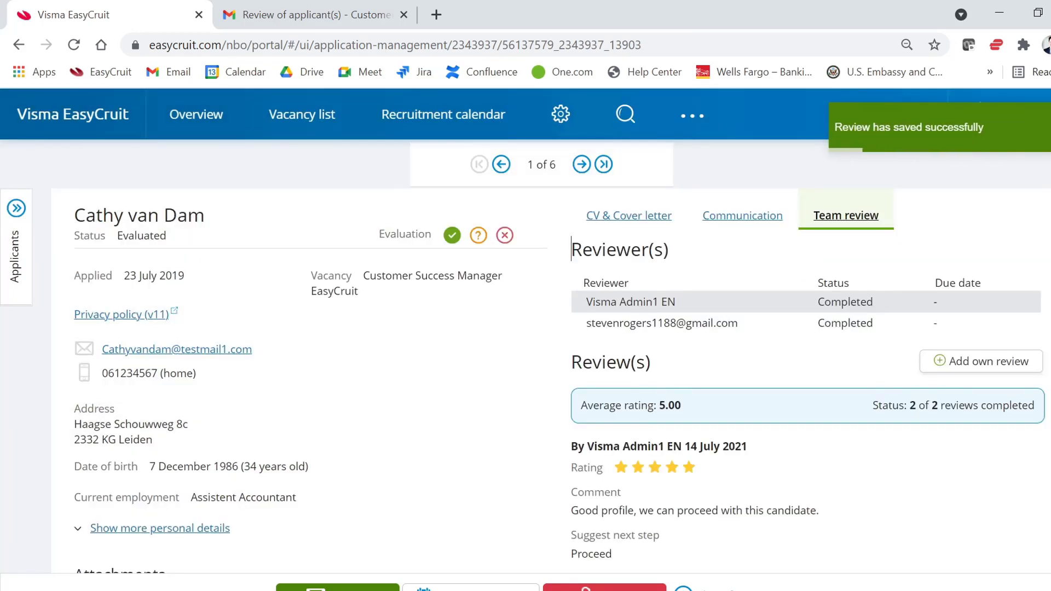
# Step: Open the candidate's Communication history and expand the Review of applicant(s) e-mail
pyautogui.scroll(-3, 526, 356)
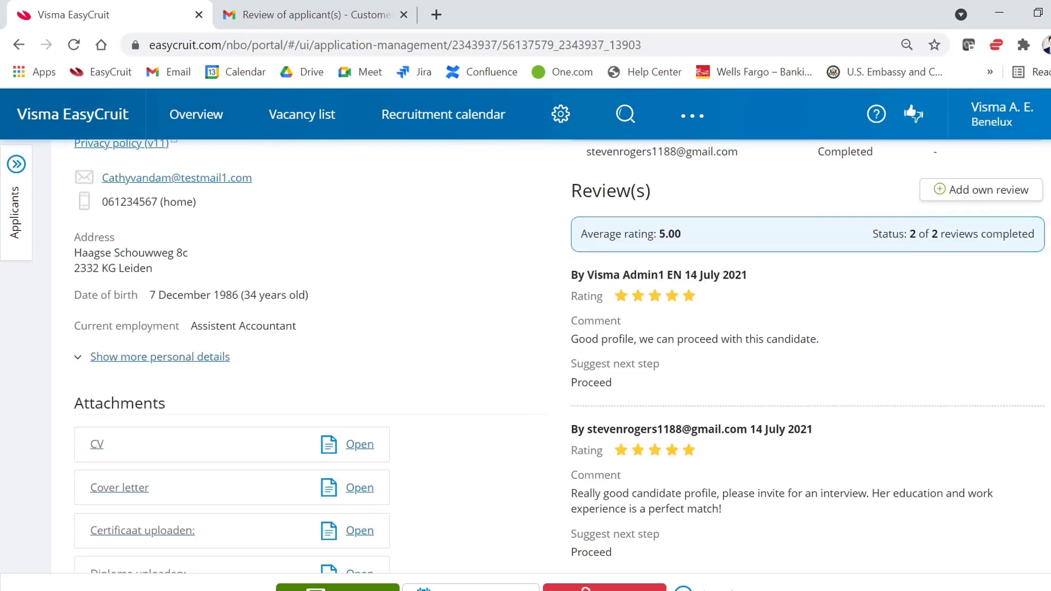
pyautogui.scroll(-3, 525, 356)
pyautogui.scroll(6, 525, 356)
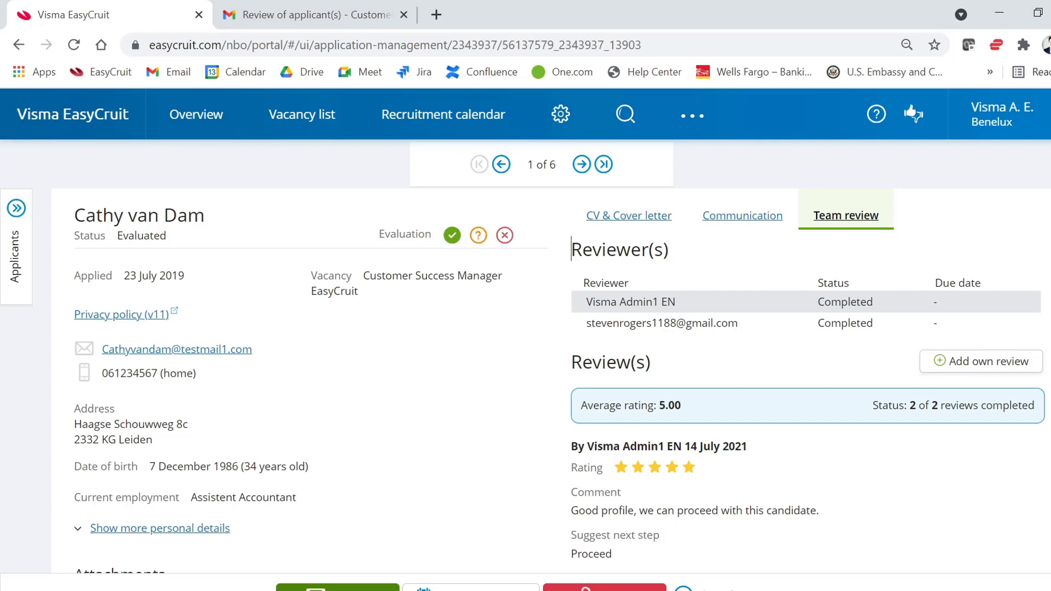
pyautogui.click(743, 216)
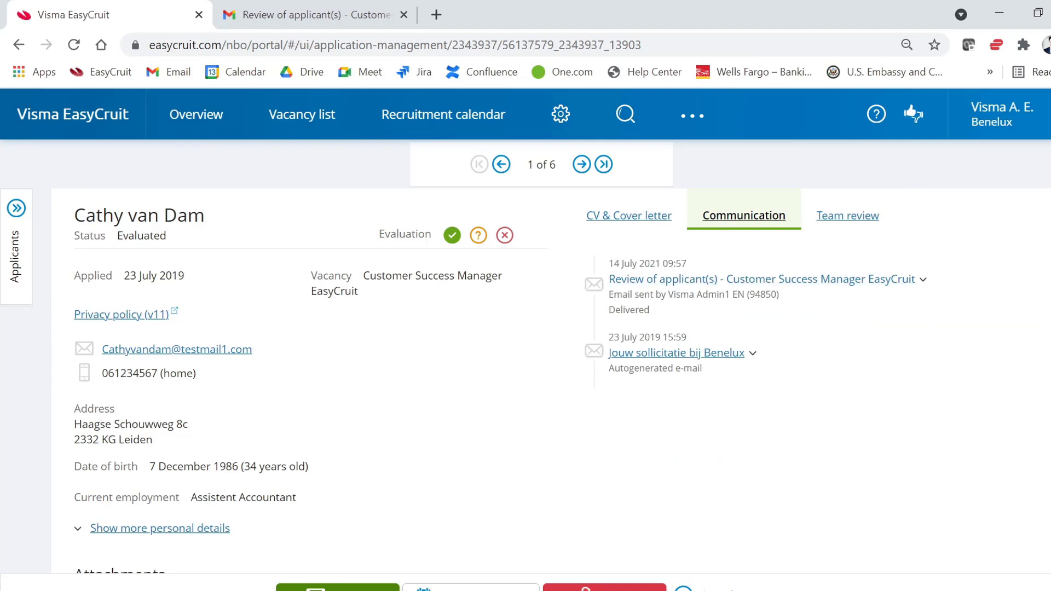
pyautogui.click(761, 280)
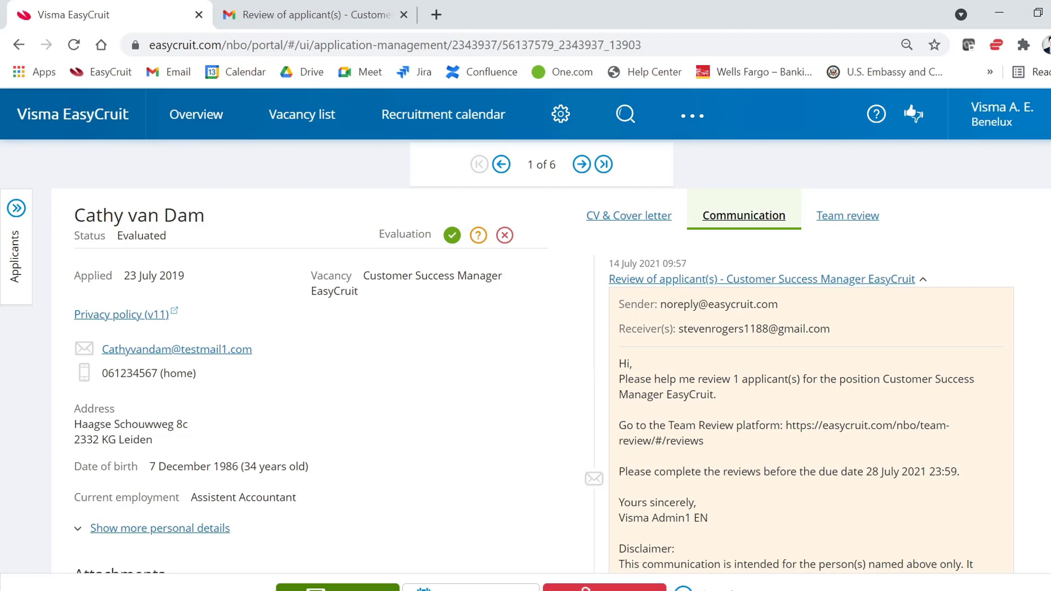